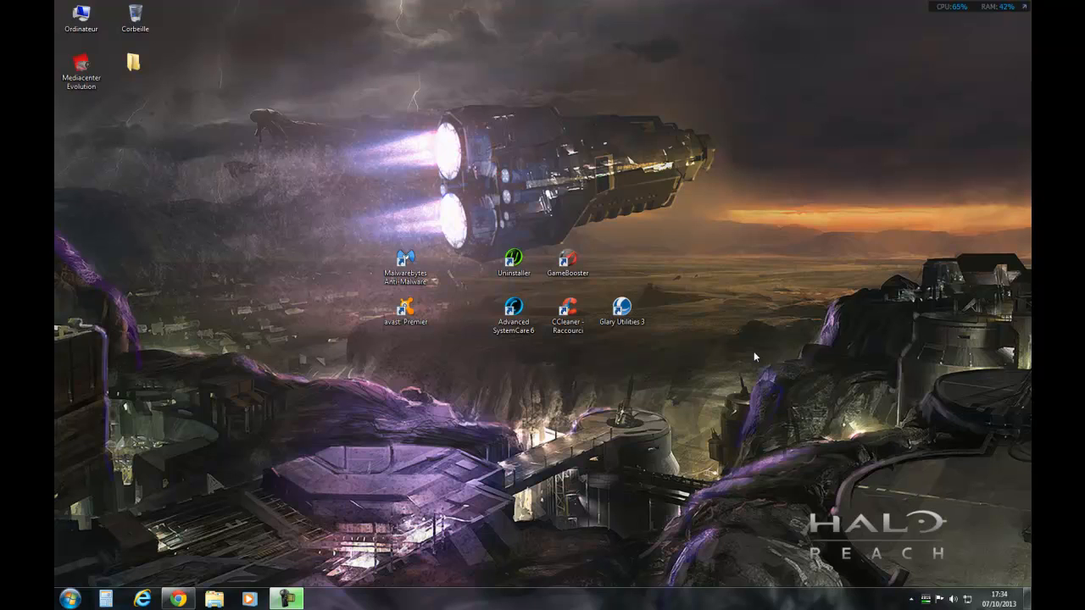
drag(350, 215, 340, 339)
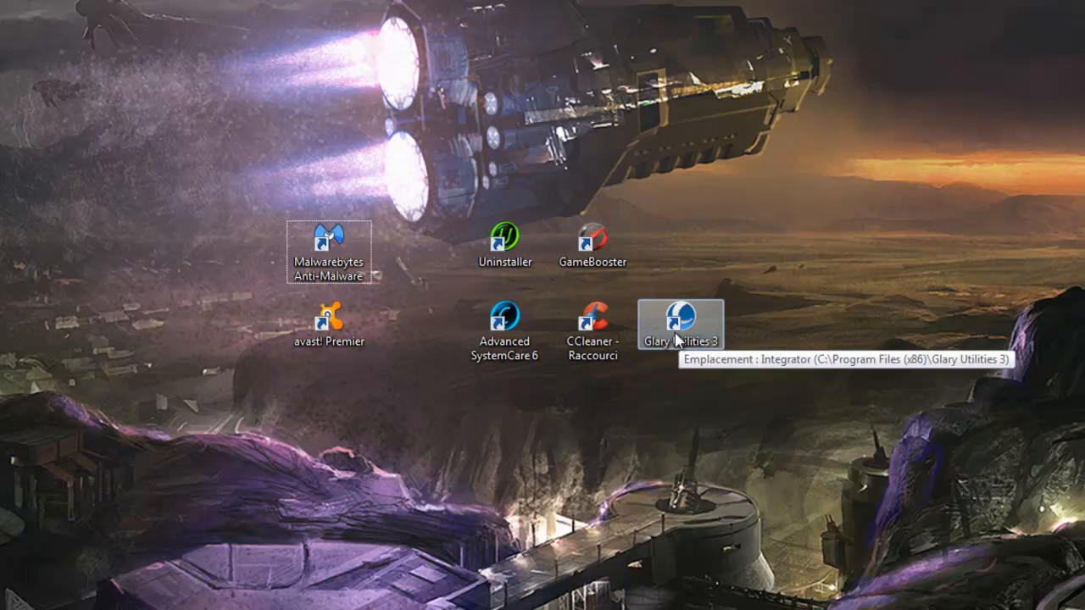
drag(681, 252, 817, 244)
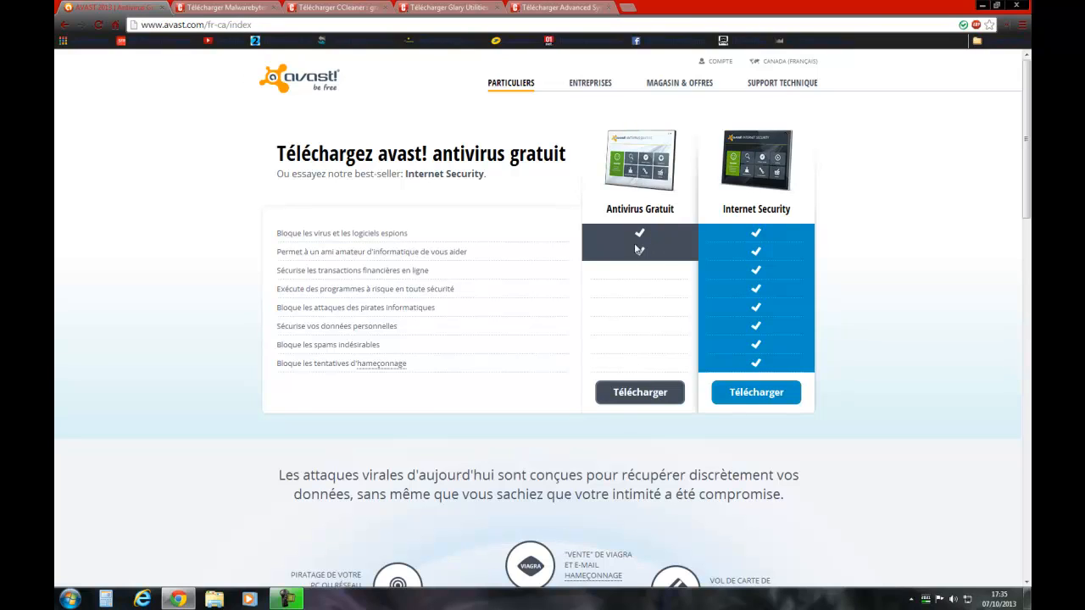
Review the avast! antivirus download page, minimise the browser and open avast! Premier
scroll(576, 350, down, 1)
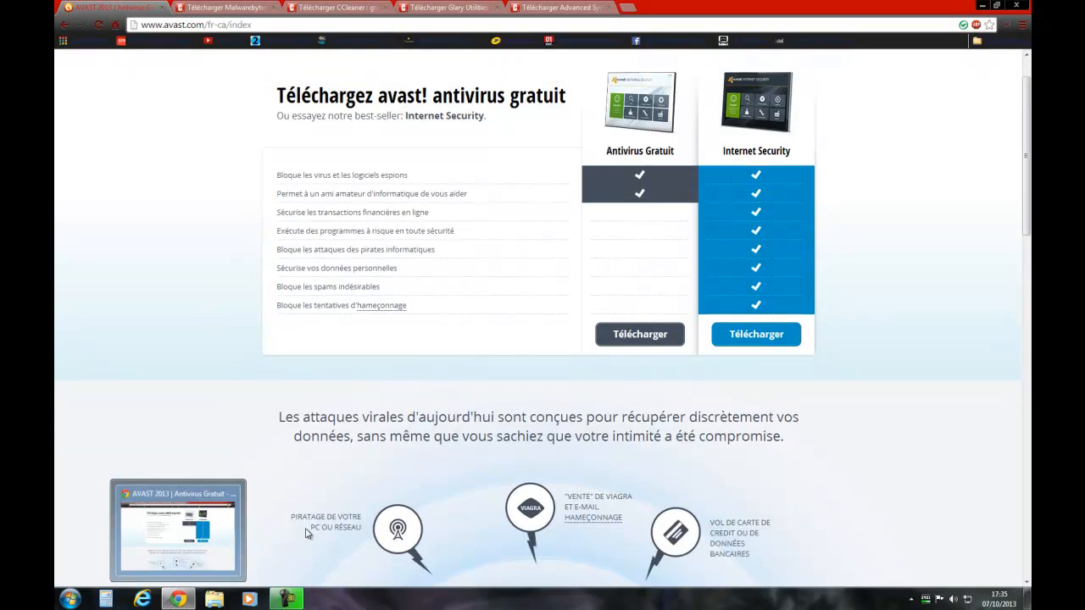
click(179, 601)
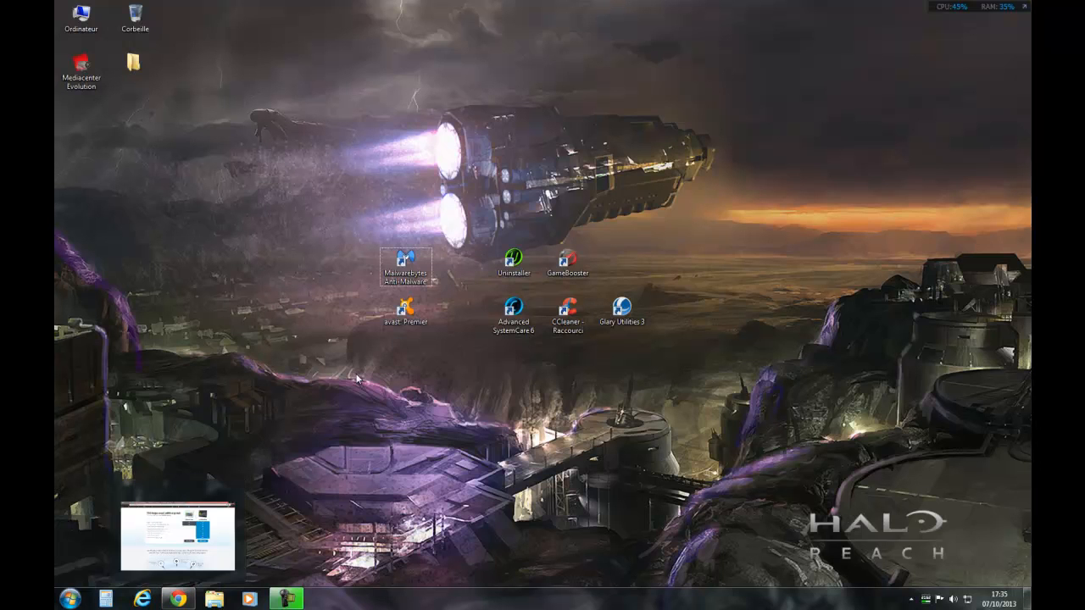
click(407, 312)
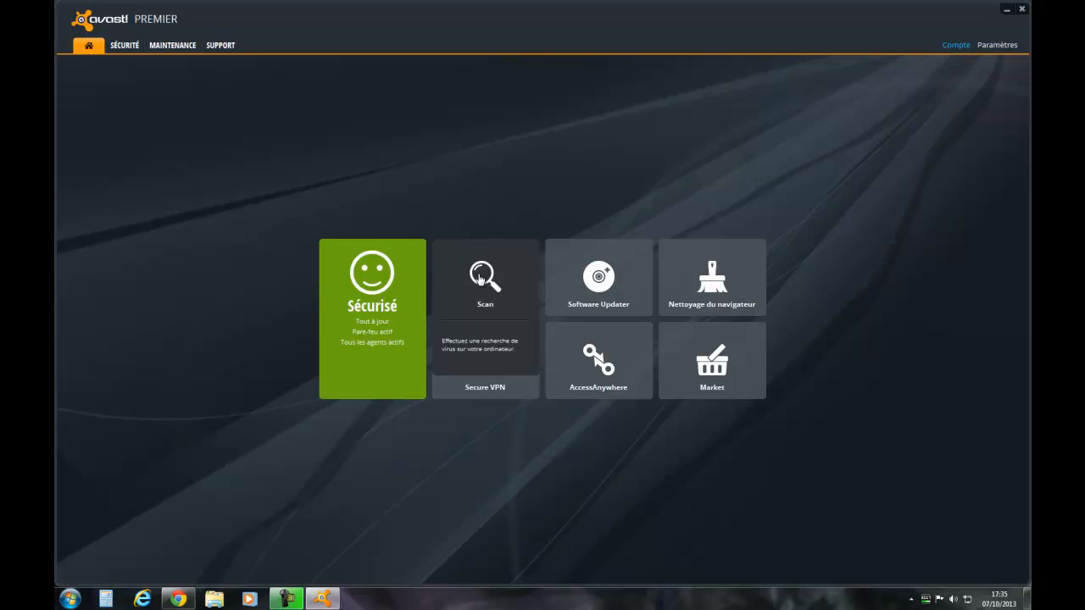
Start the thorough scan (Scan minutieux) in avast! and stop it
click(481, 278)
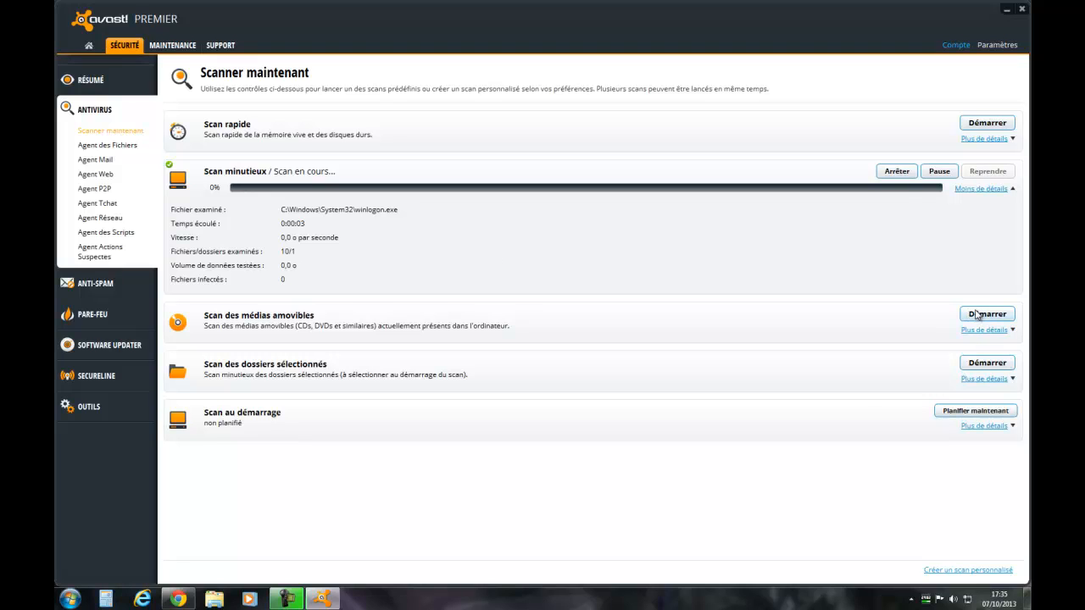
click(898, 172)
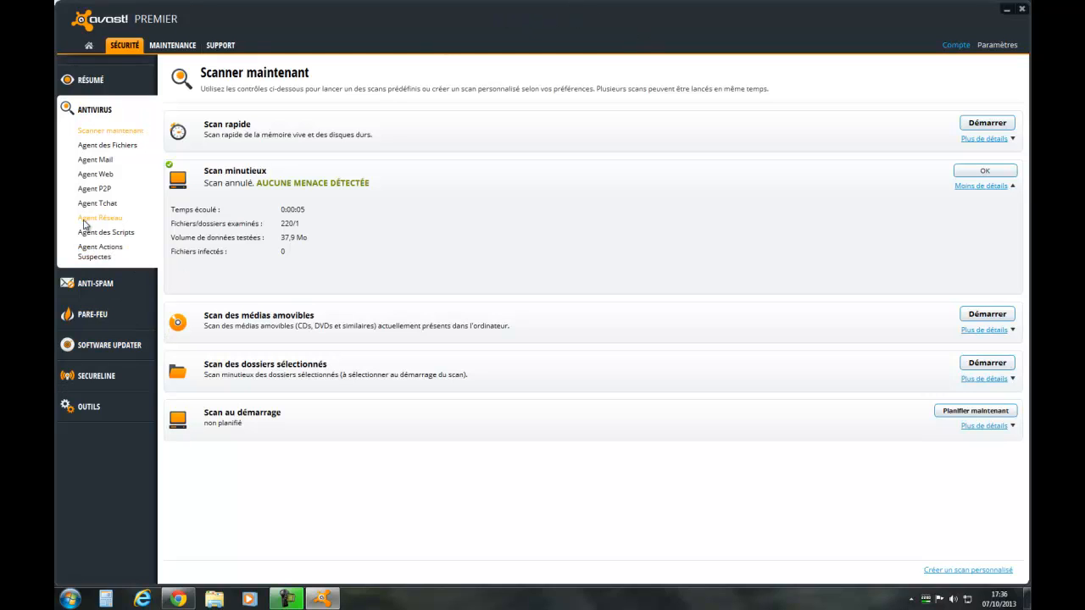
Return to the avast! home page, view the Mise à jour maintenance page and close avast!
click(90, 46)
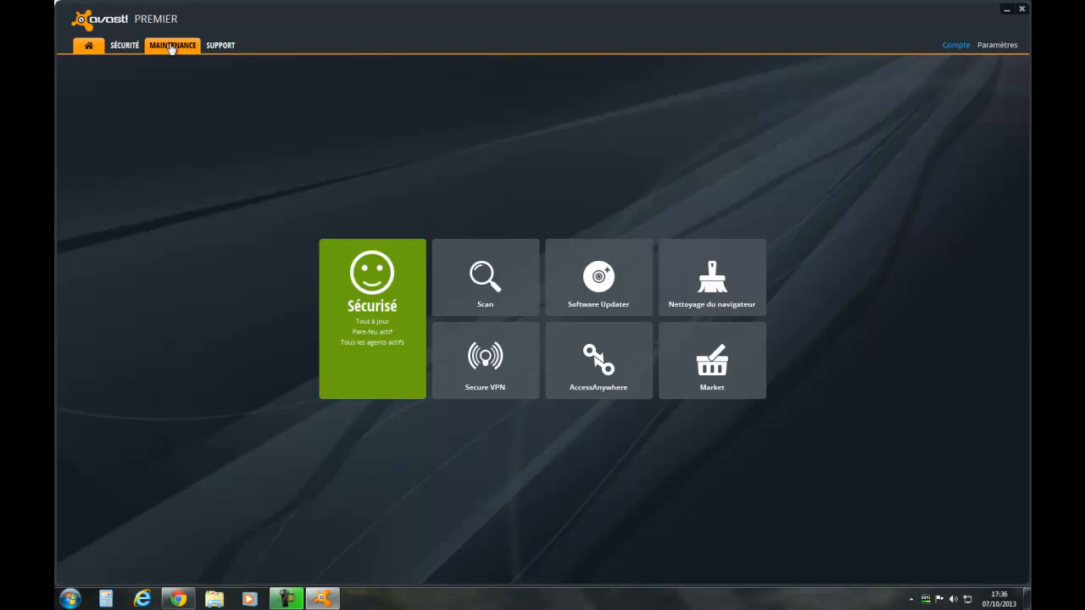
click(171, 45)
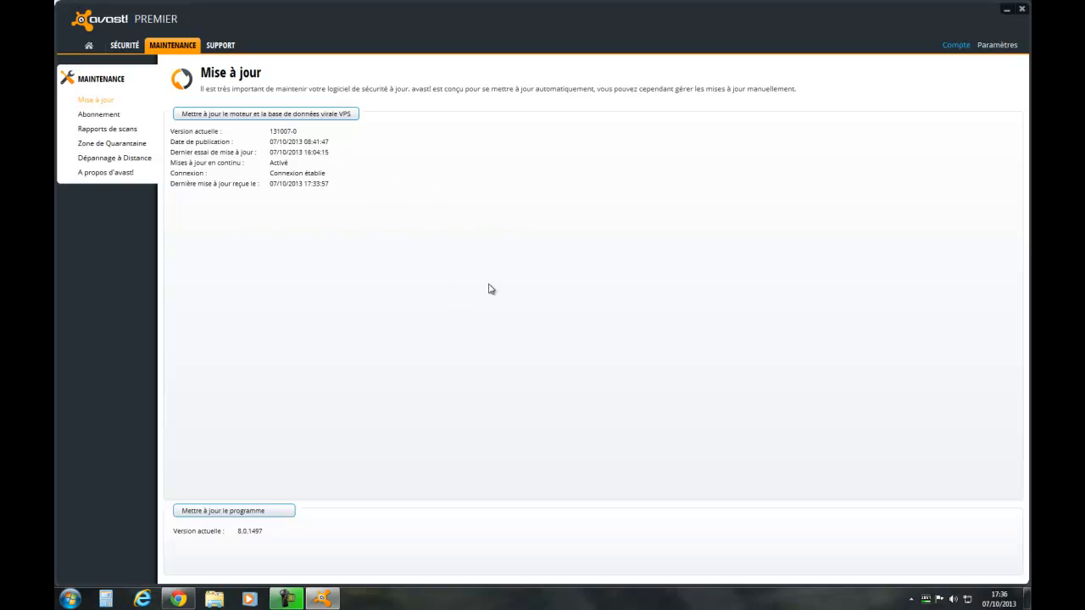
click(1022, 11)
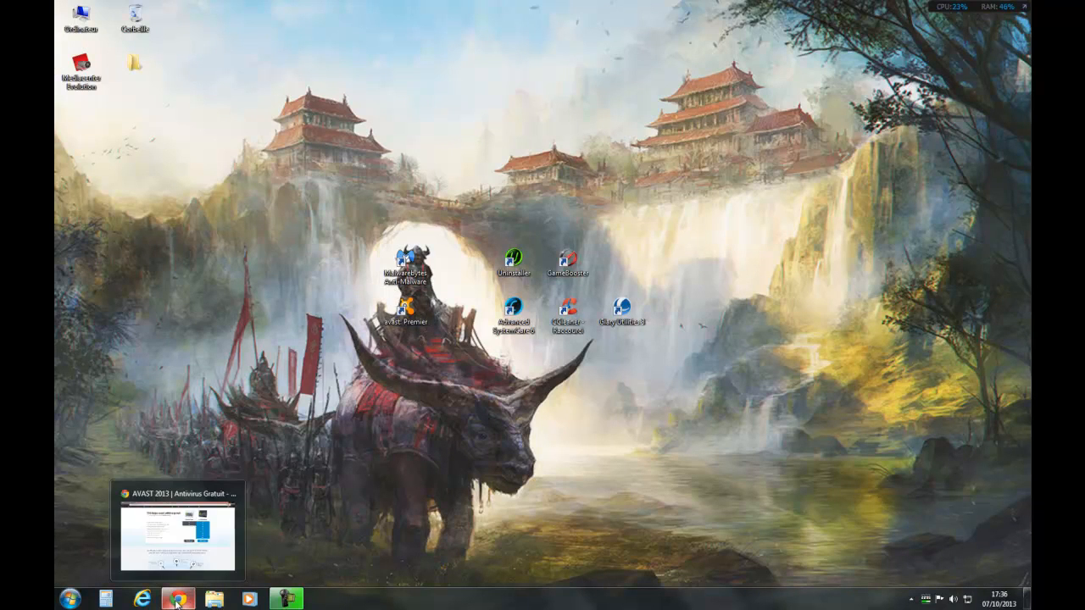
Switch to Chrome, view the Clubic download page for Malwarebytes Anti-Malware and minimise the browser
click(176, 600)
click(201, 6)
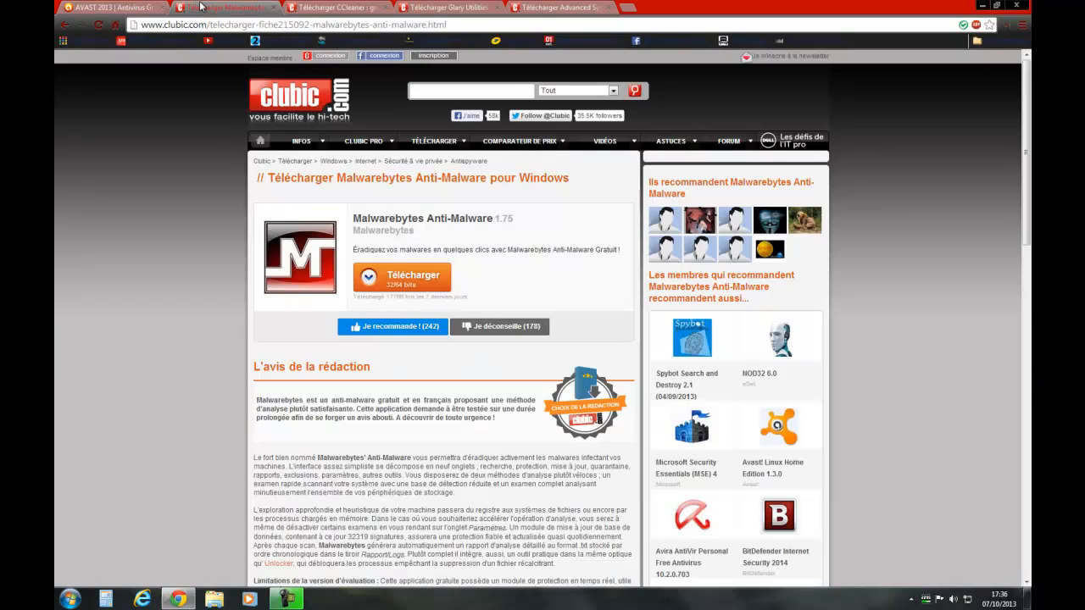
click(981, 6)
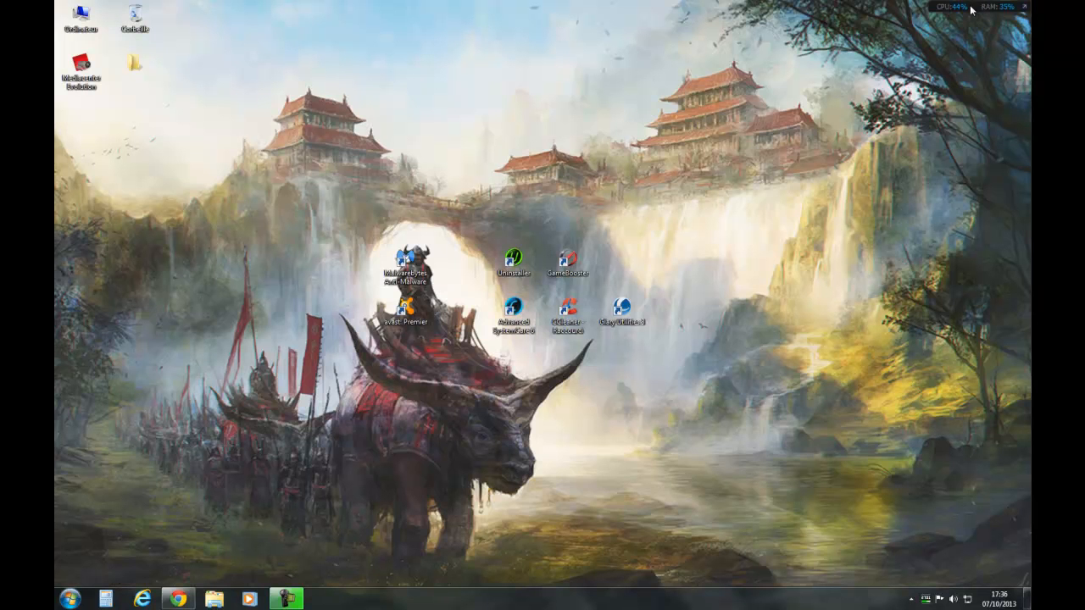
Open Malwarebytes Anti-Malware from the desktop to show its scan types
double_click(422, 272)
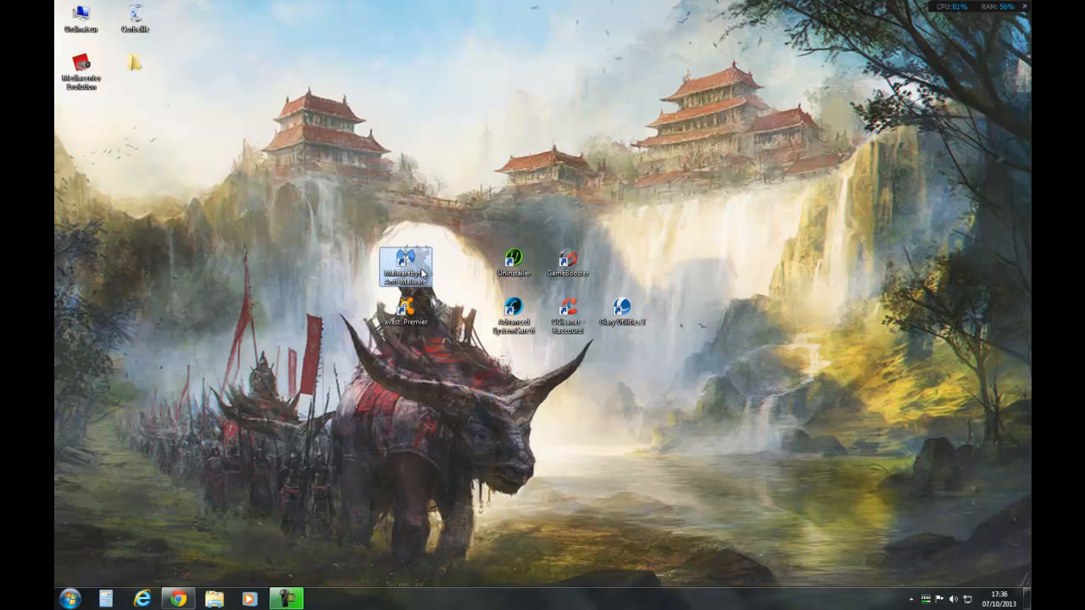
double_click(405, 265)
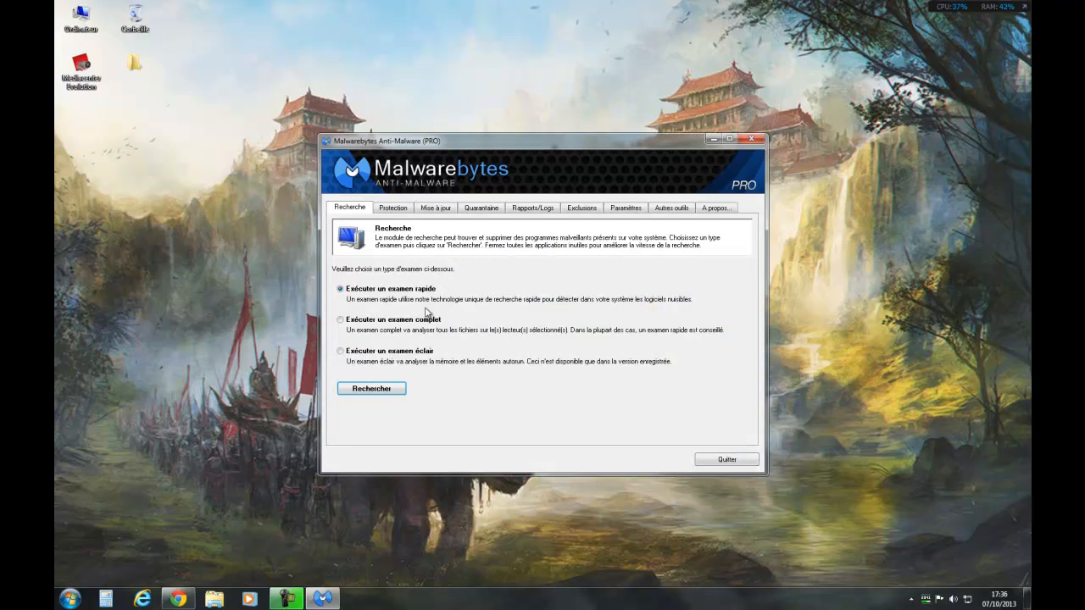
mouse_move(440, 149)
mouse_down()
mouse_move(509, 151)
mouse_move(411, 151)
mouse_move(442, 150)
mouse_up()
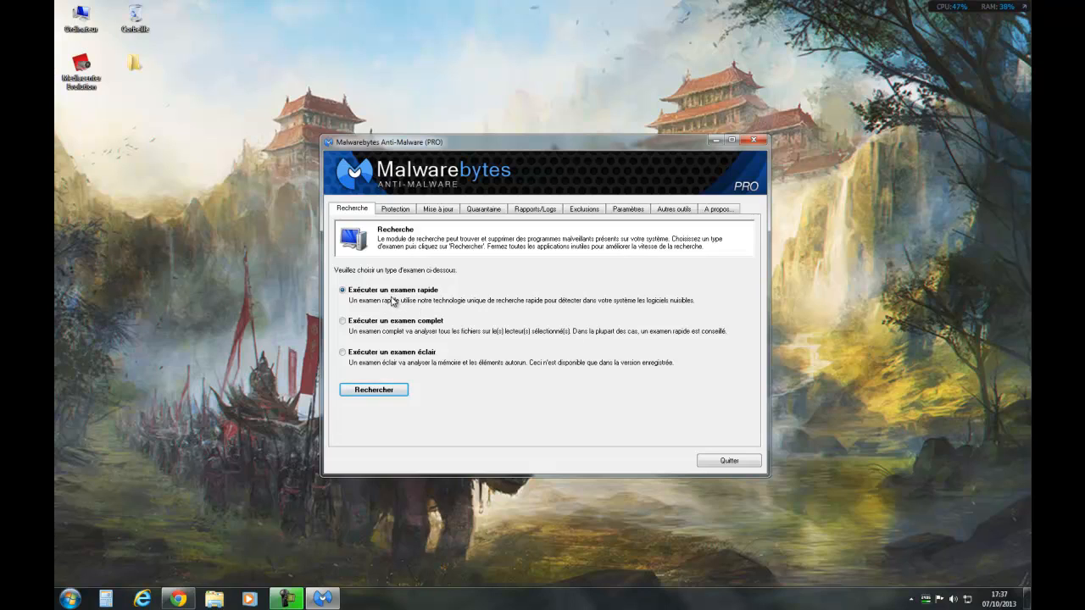
Look through the Protection, Mise à jour, Quarantaine and Rapports/Logs pages of Malwarebytes and quit the program
click(407, 214)
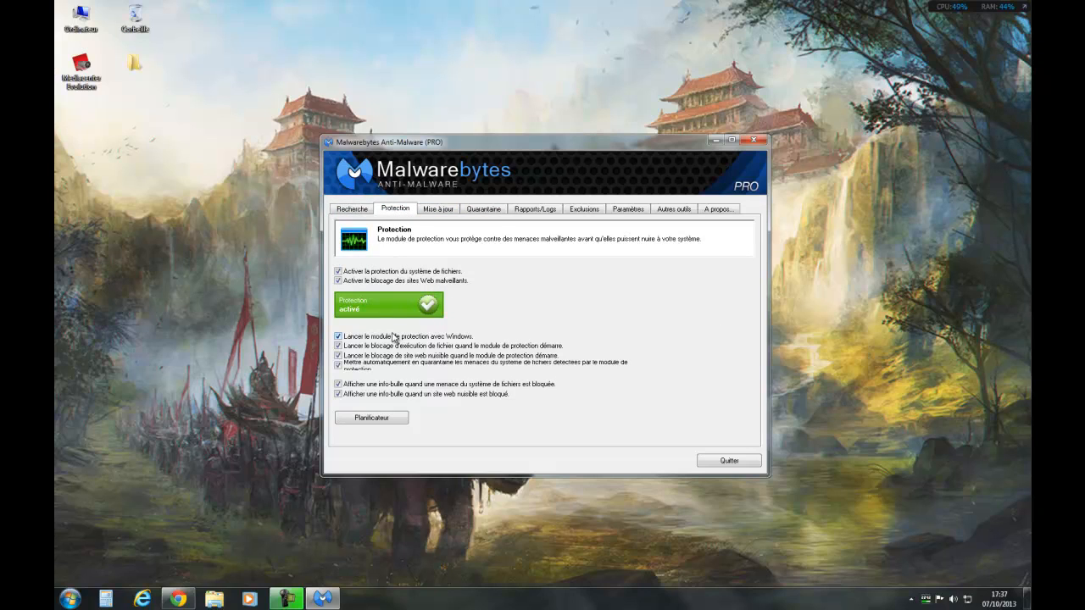
click(438, 209)
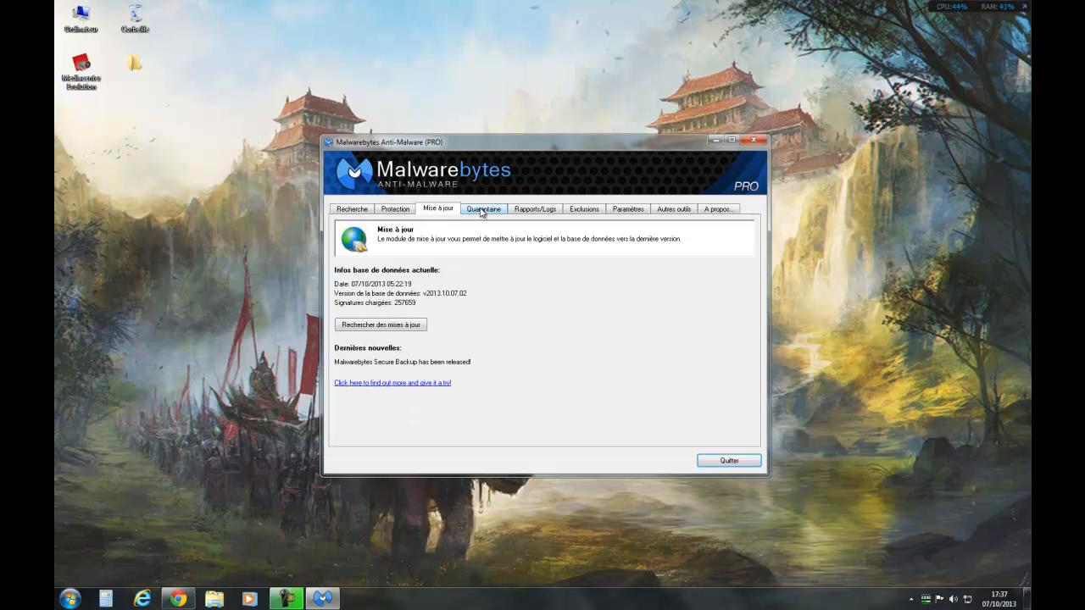
click(482, 209)
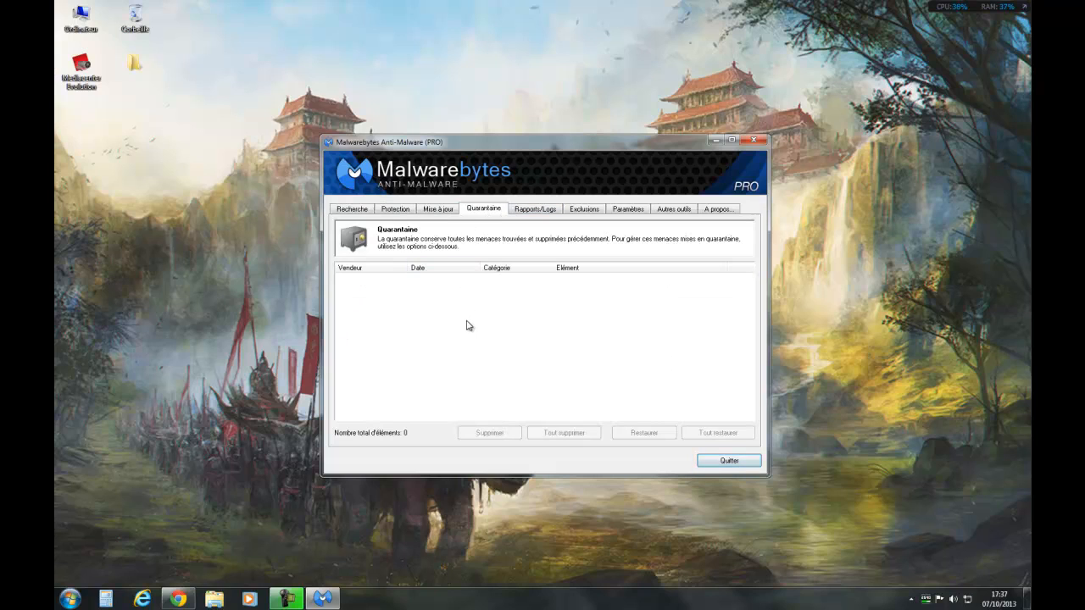
click(540, 212)
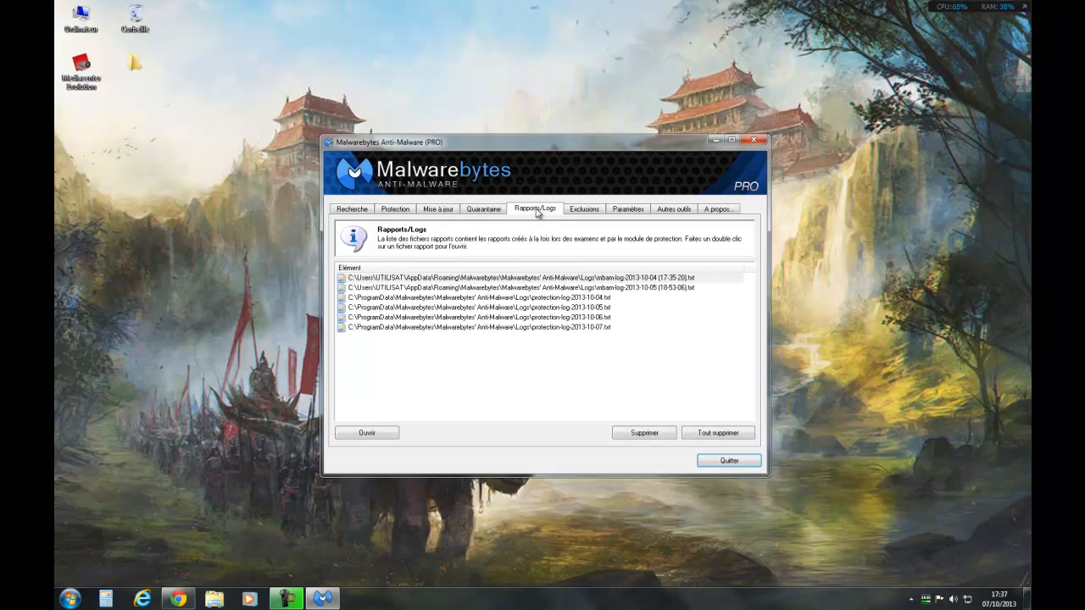
click(726, 462)
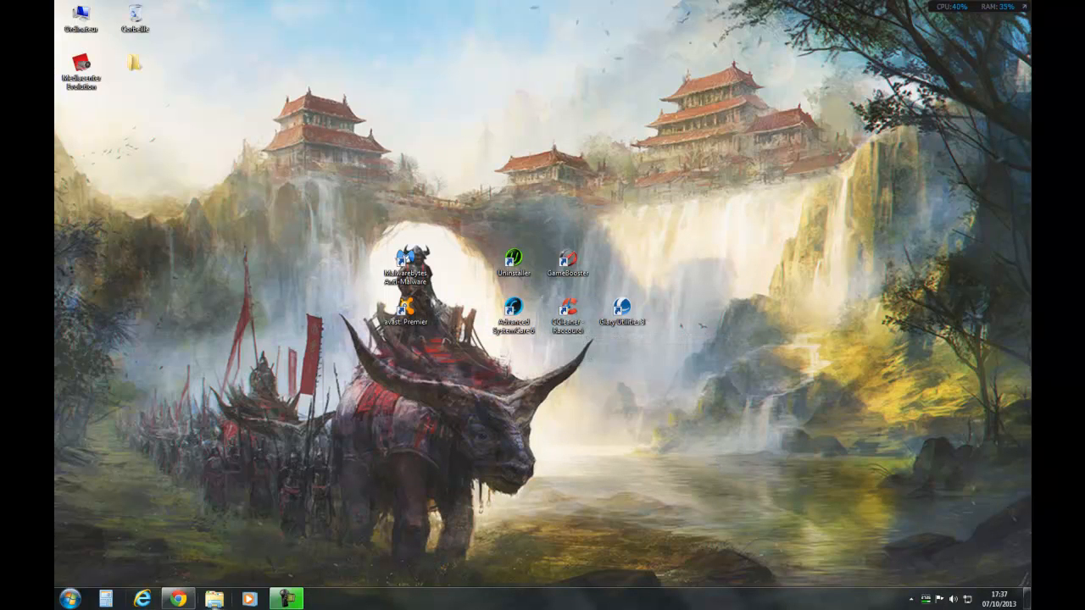
Switch to Chrome, view the Clubic download page for CCleaner and minimise the browser
click(178, 600)
click(306, 7)
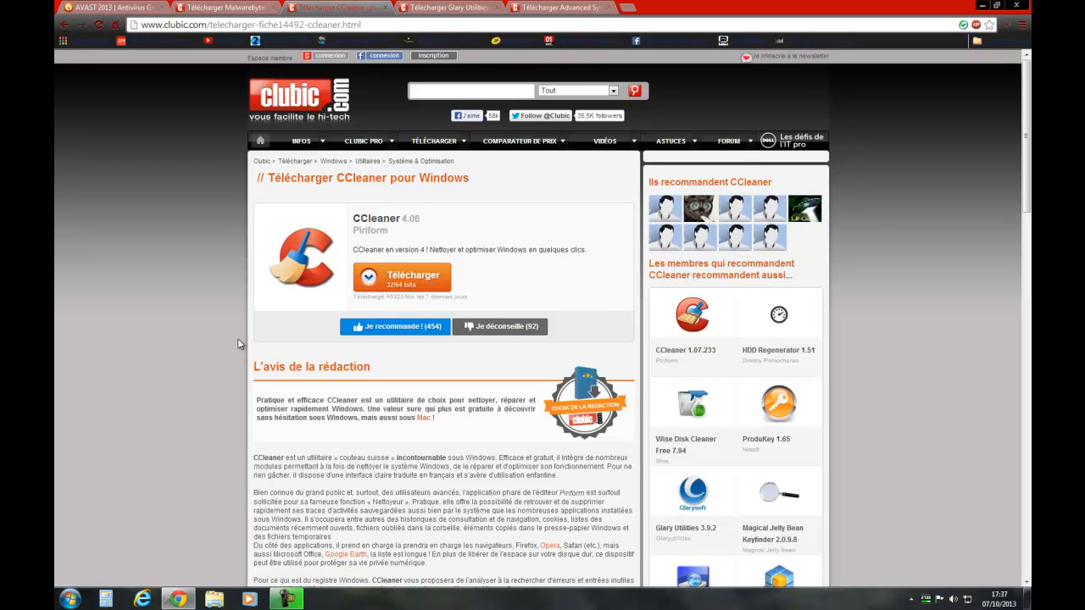
click(178, 599)
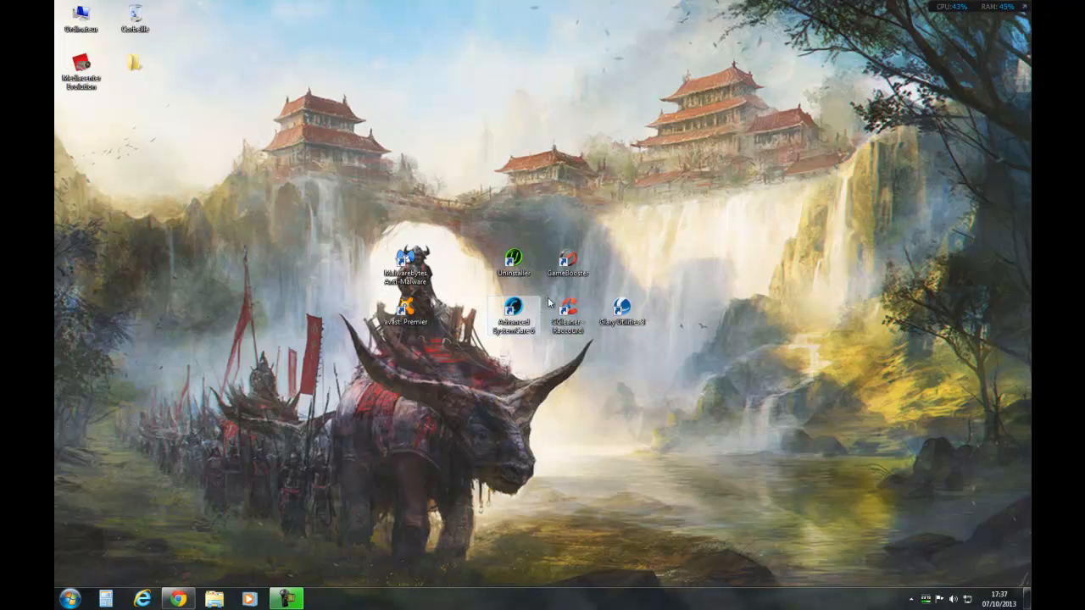
Open CCleaner and review the cleaning options for Windows and for installed applications
click(563, 332)
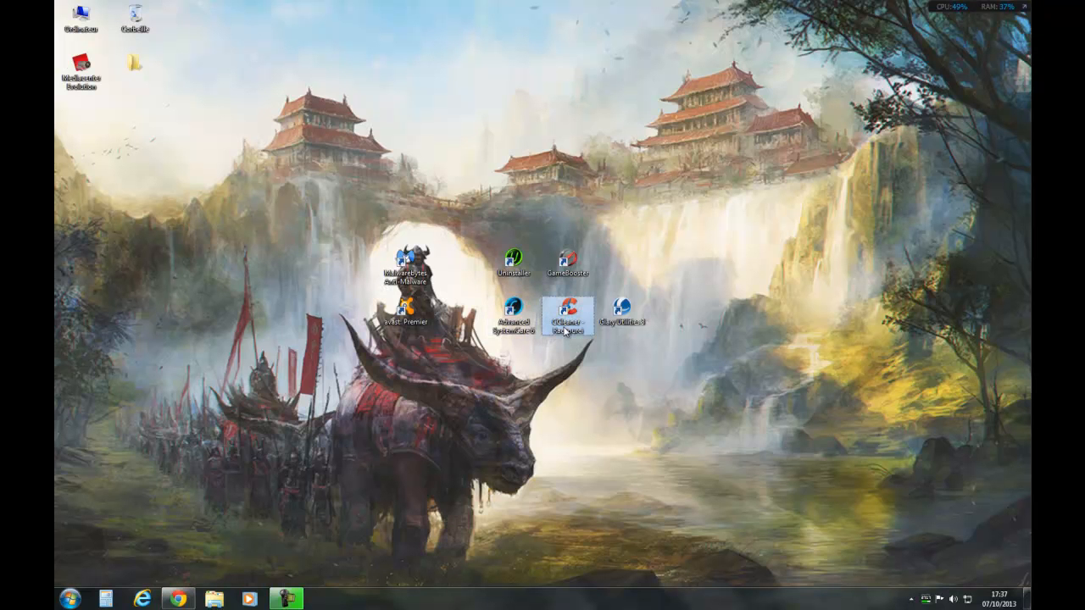
double_click(565, 329)
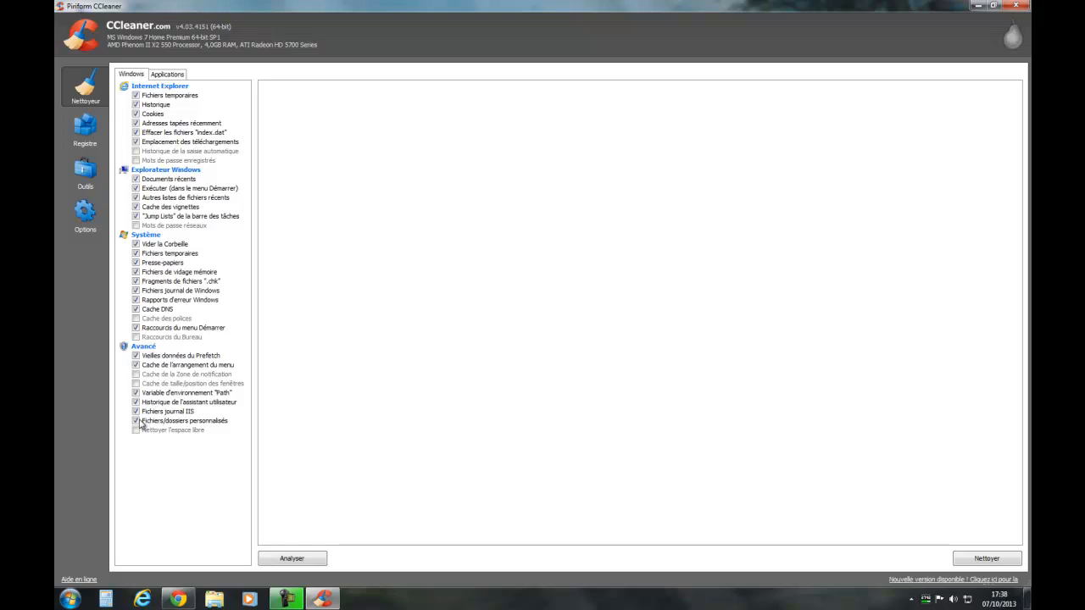
click(167, 77)
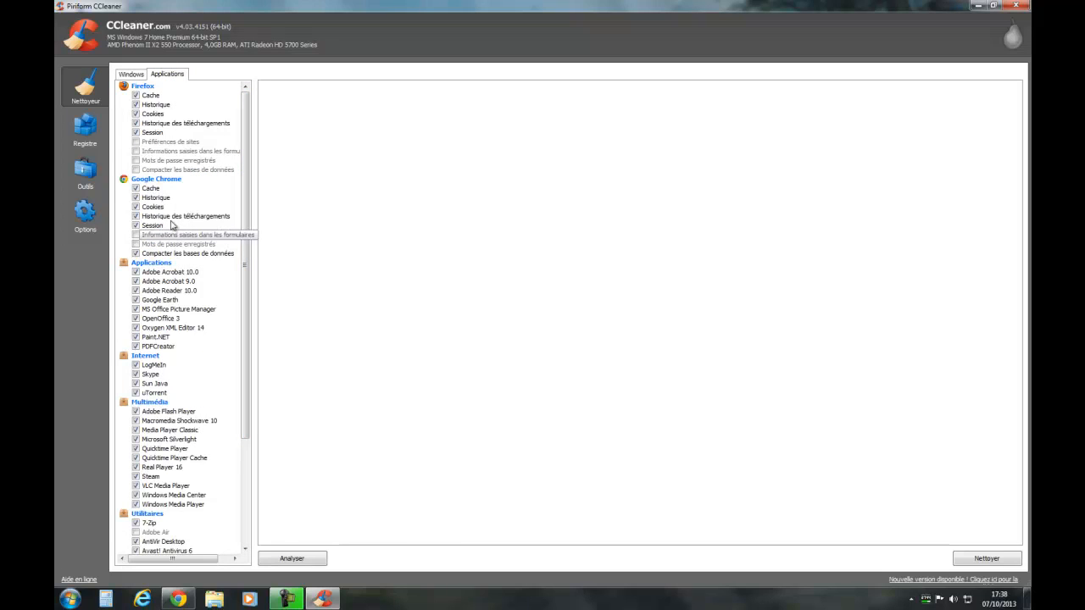
drag(242, 151, 251, 231)
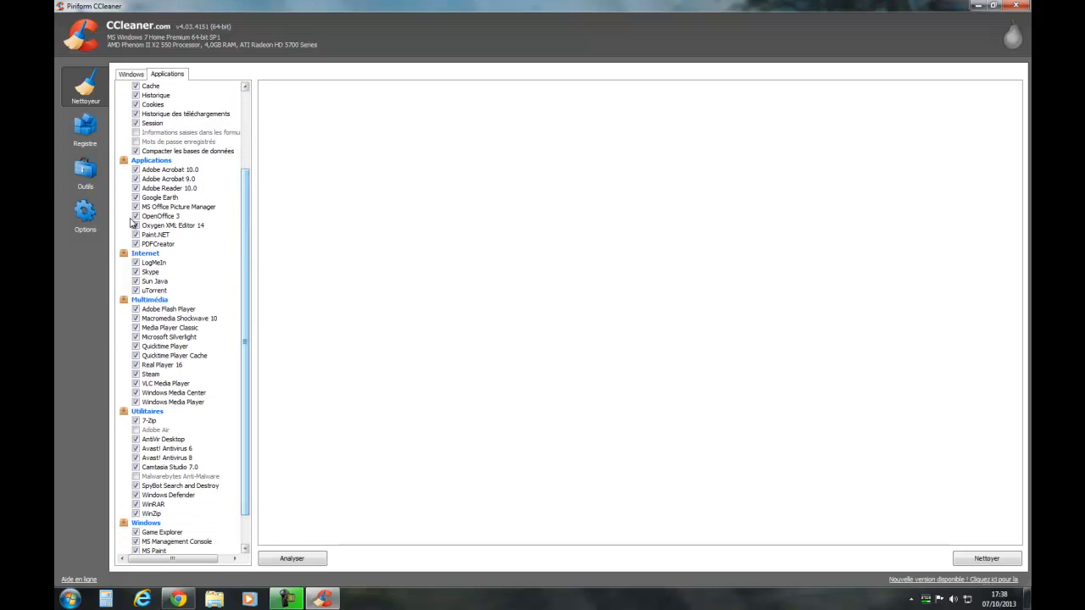
View CCleaner's registry cleaner, return to the application cleaning list and close CCleaner
click(93, 143)
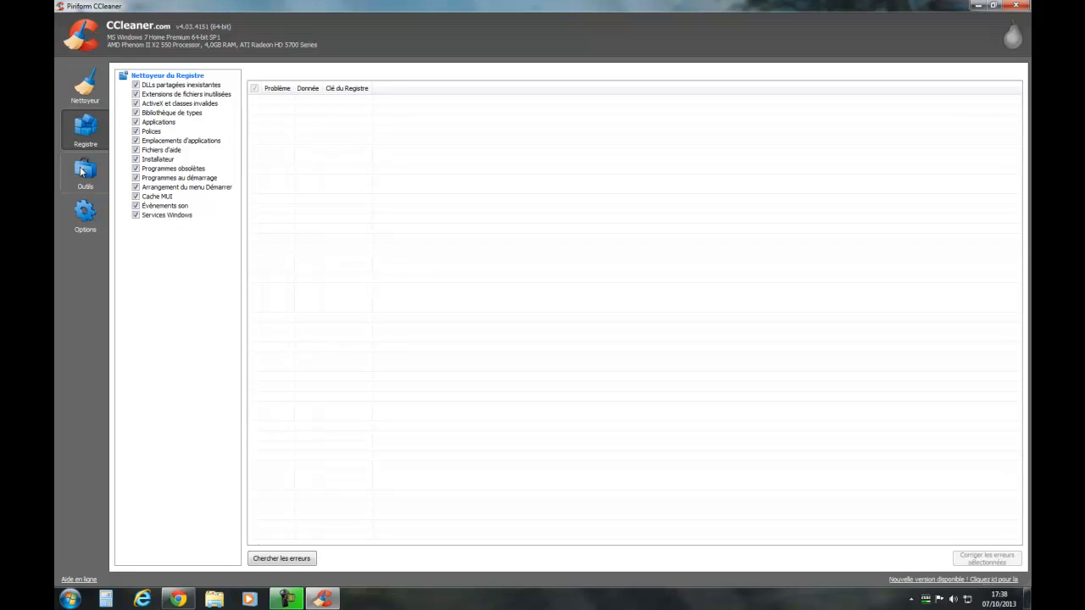
click(79, 87)
click(85, 129)
click(81, 95)
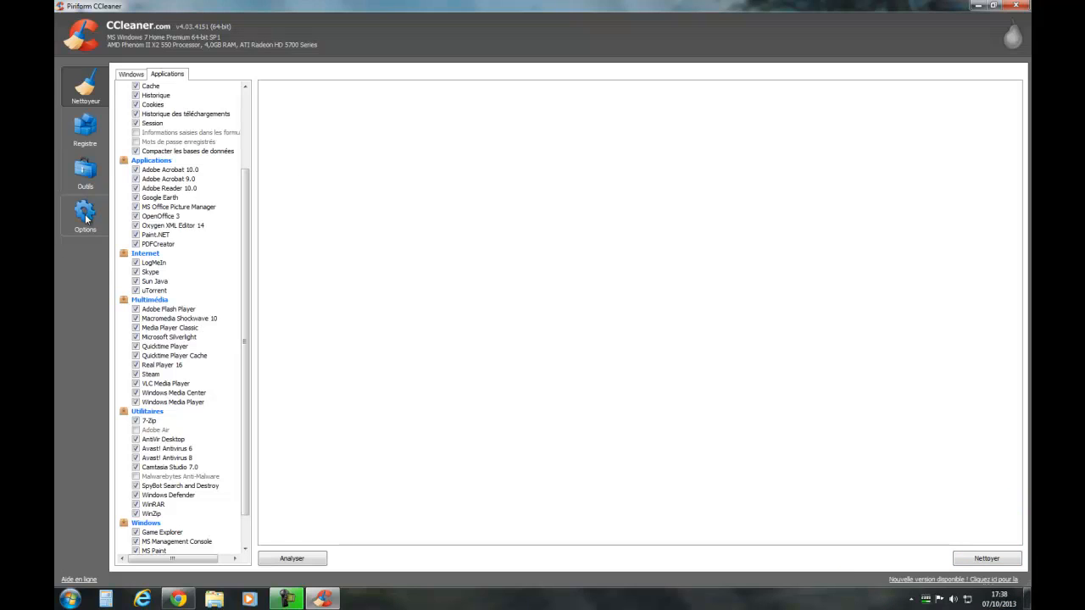
drag(245, 278, 250, 229)
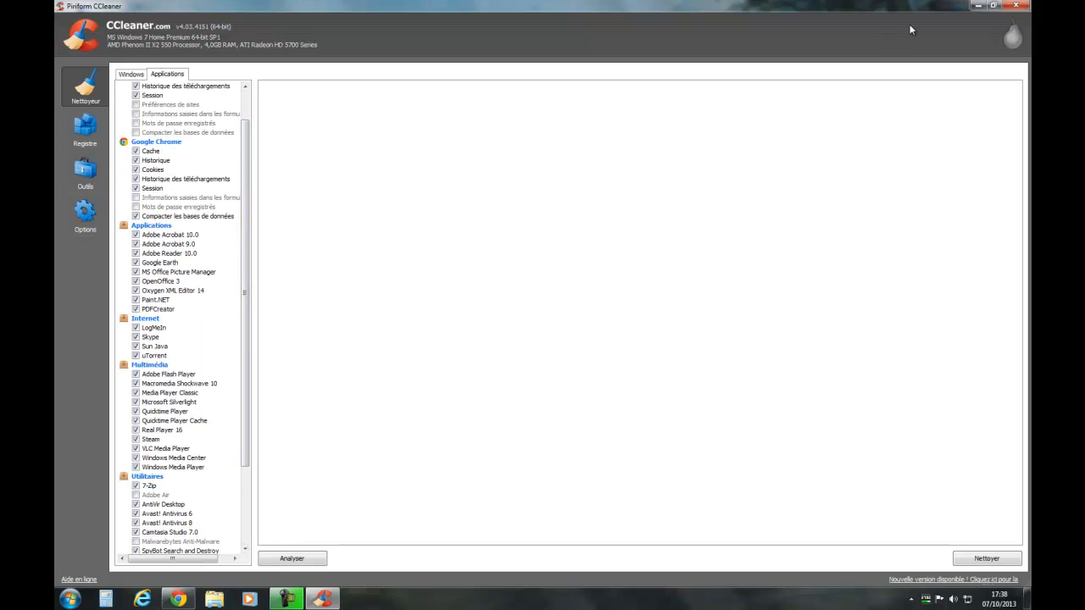
click(1027, 5)
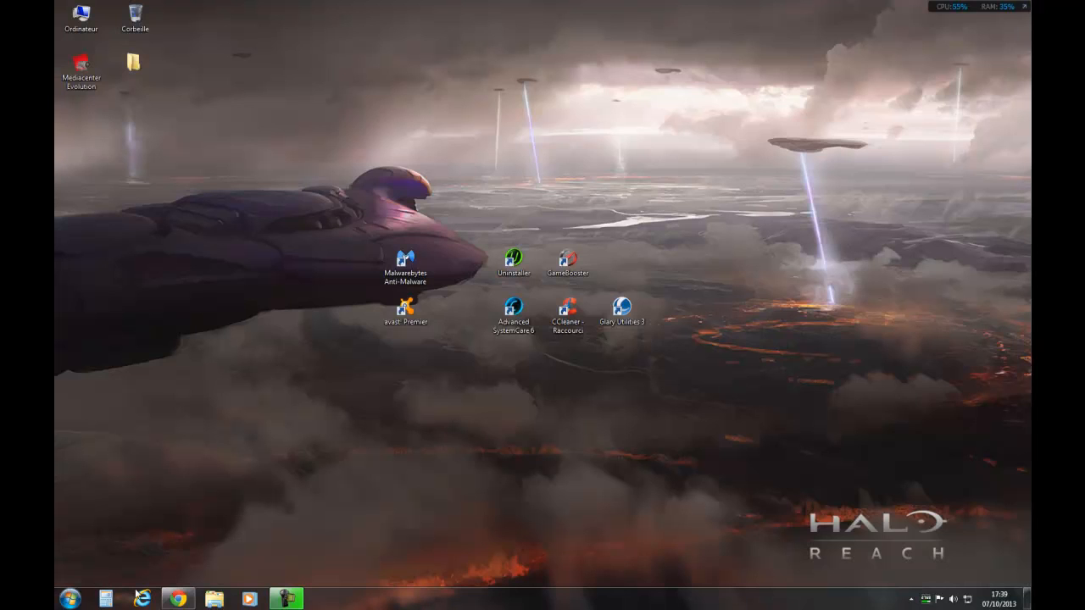
Switch to Chrome, view the Clubic download page for Glary Utilities and minimise the browser
click(168, 601)
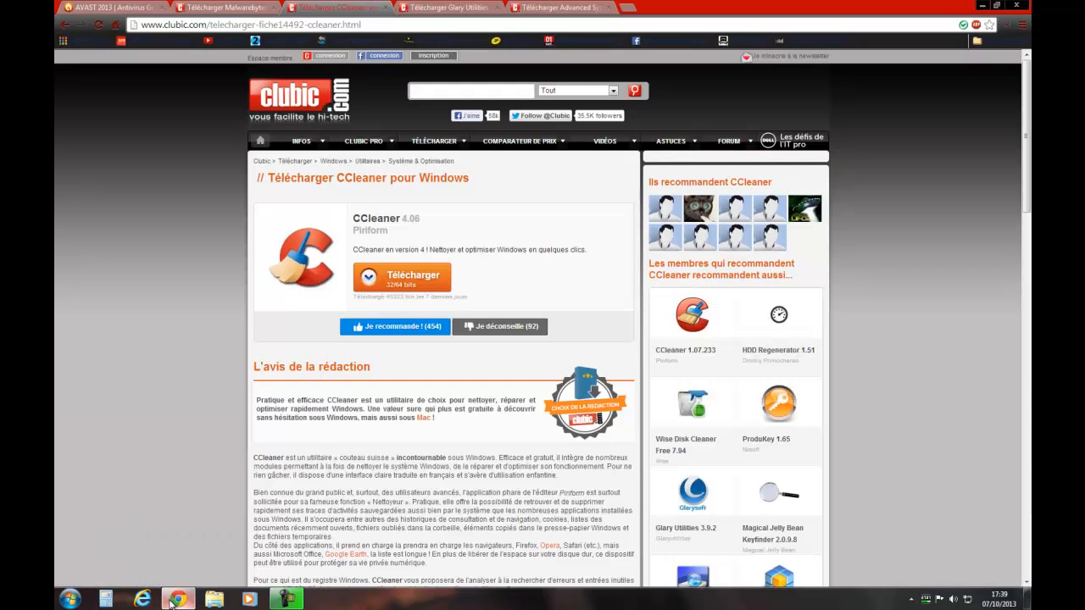
click(436, 7)
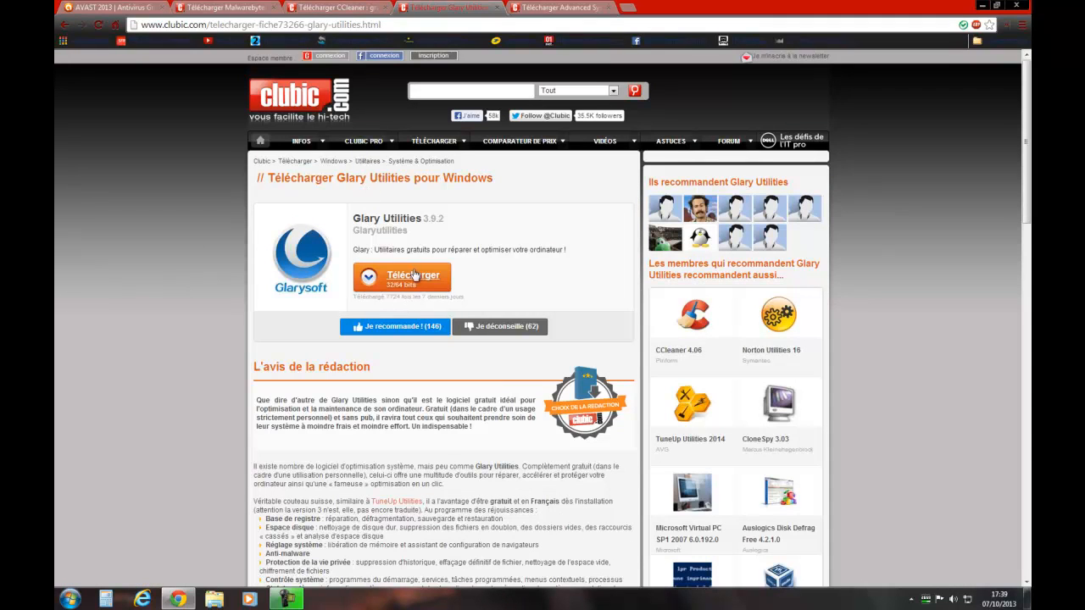
click(981, 7)
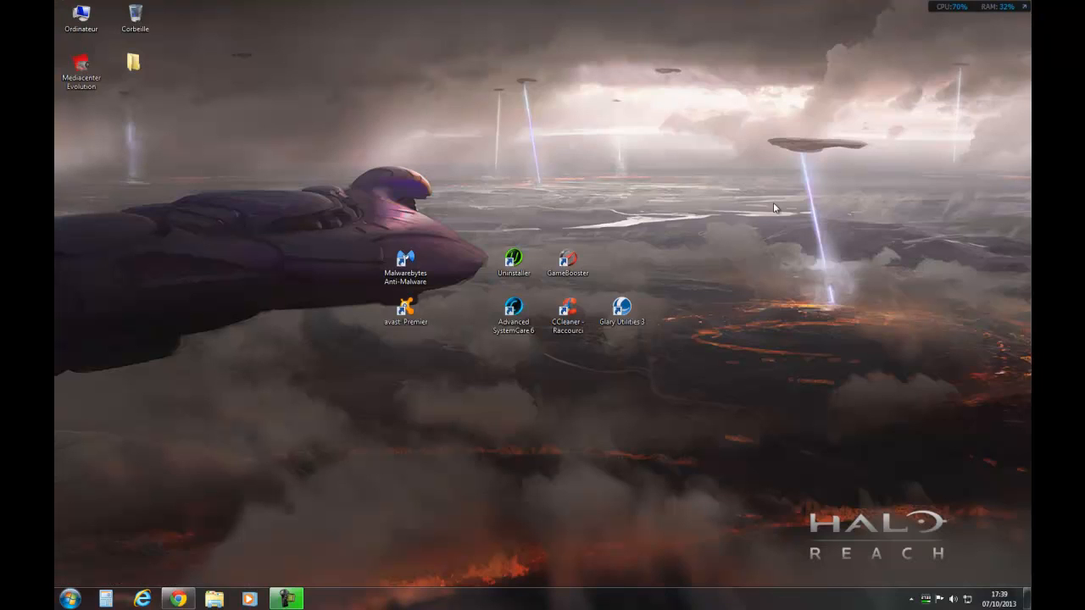
Open Glary Utilities 3 from the desktop and show its advanced tools (Outils avancés)
double_click(637, 320)
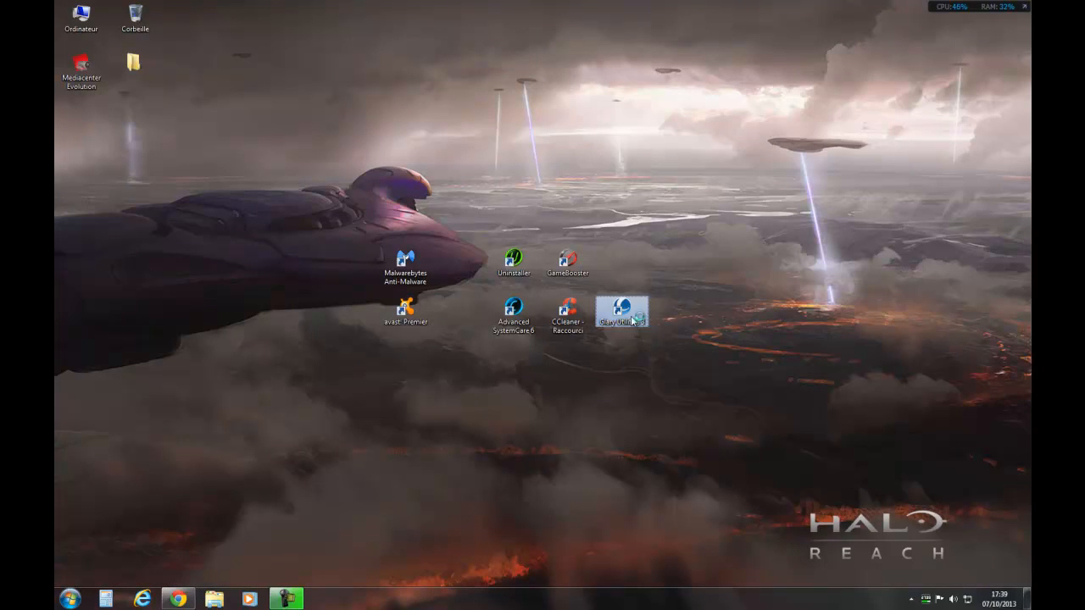
click(591, 336)
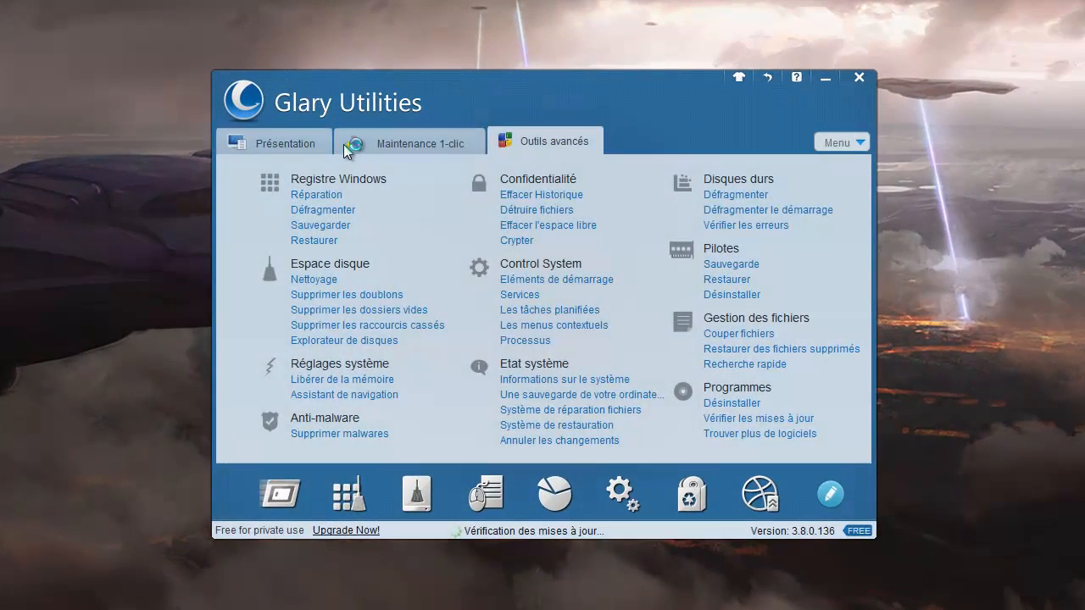
View the overview (Présentation) and one-click maintenance (Maintenance 1-clic) pages of Glary Utilities, and return to the advanced tools
click(269, 144)
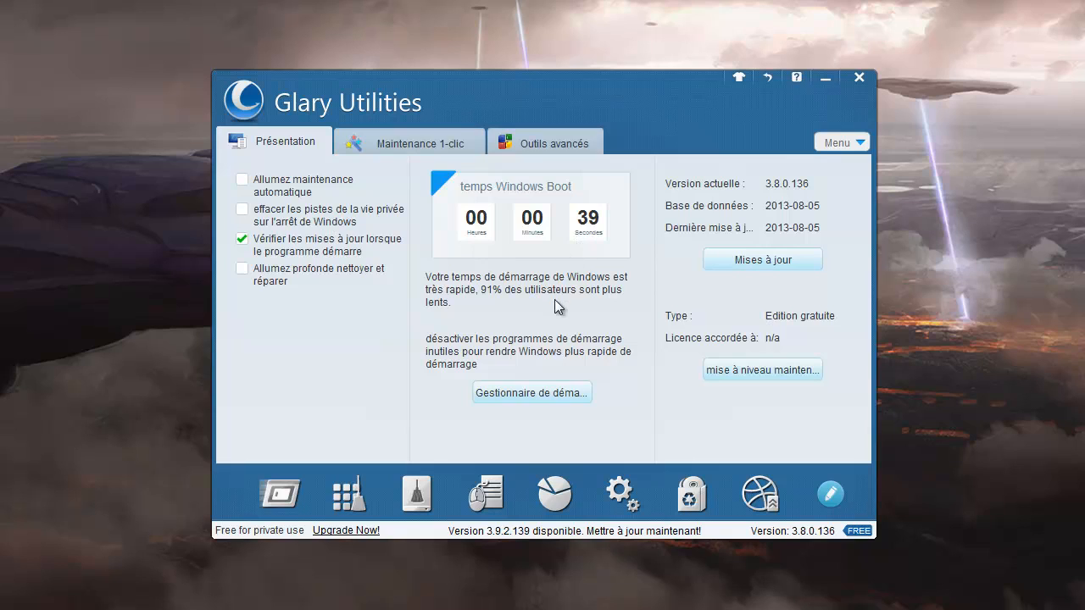
click(395, 149)
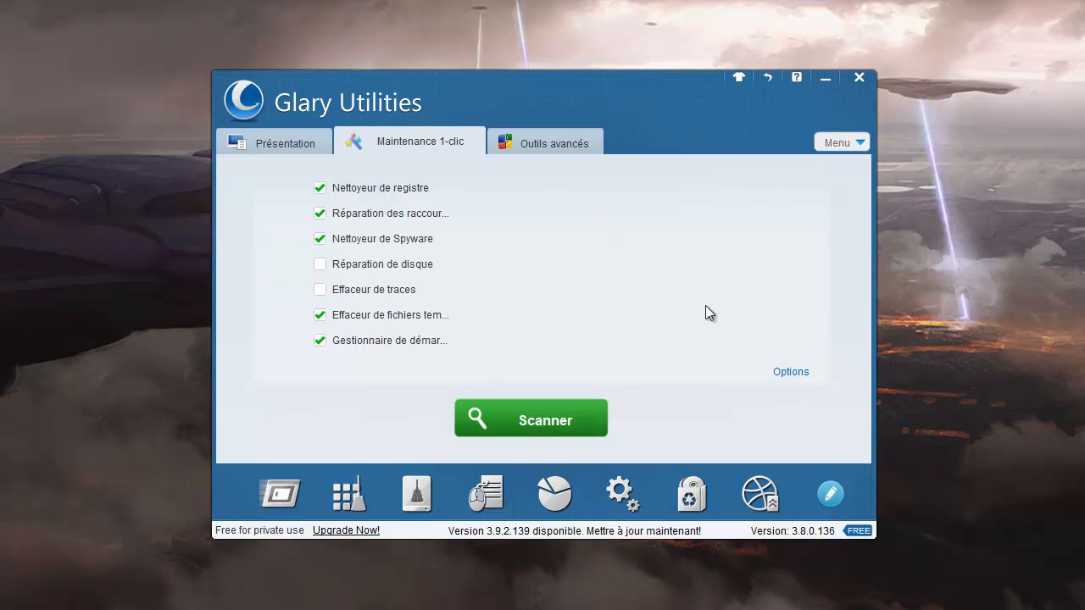
click(526, 144)
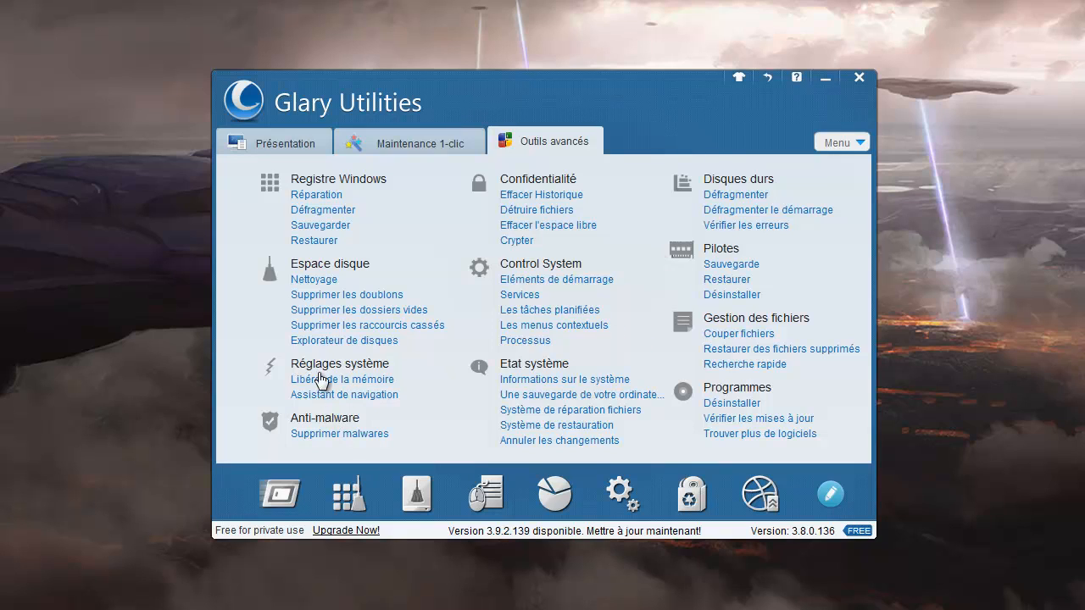
Open the memory optimiser (Libérer de la mémoire), look at its manual optimisation setting and cancel it
click(321, 379)
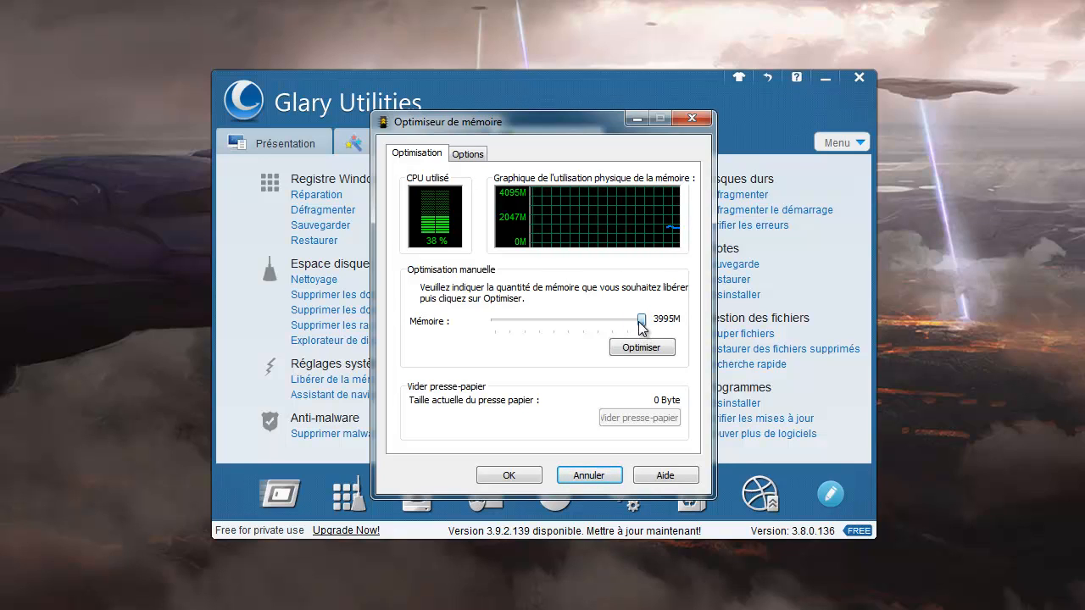
mouse_move(642, 322)
mouse_down()
mouse_move(498, 327)
mouse_move(642, 328)
mouse_up()
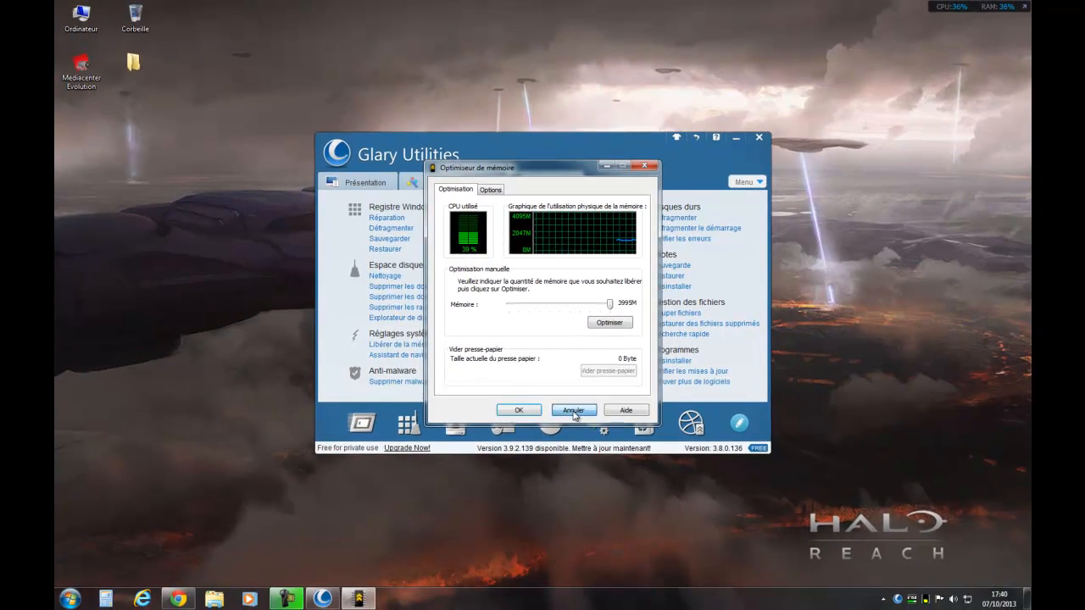
click(573, 411)
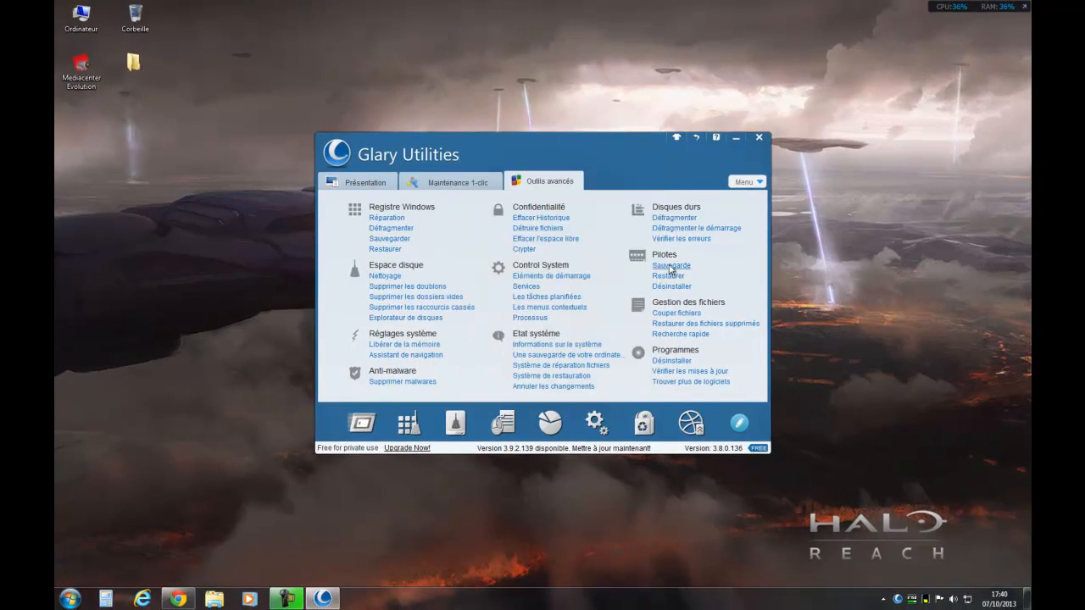
Minimise and restore Glary Utilities, and close its window
click(739, 145)
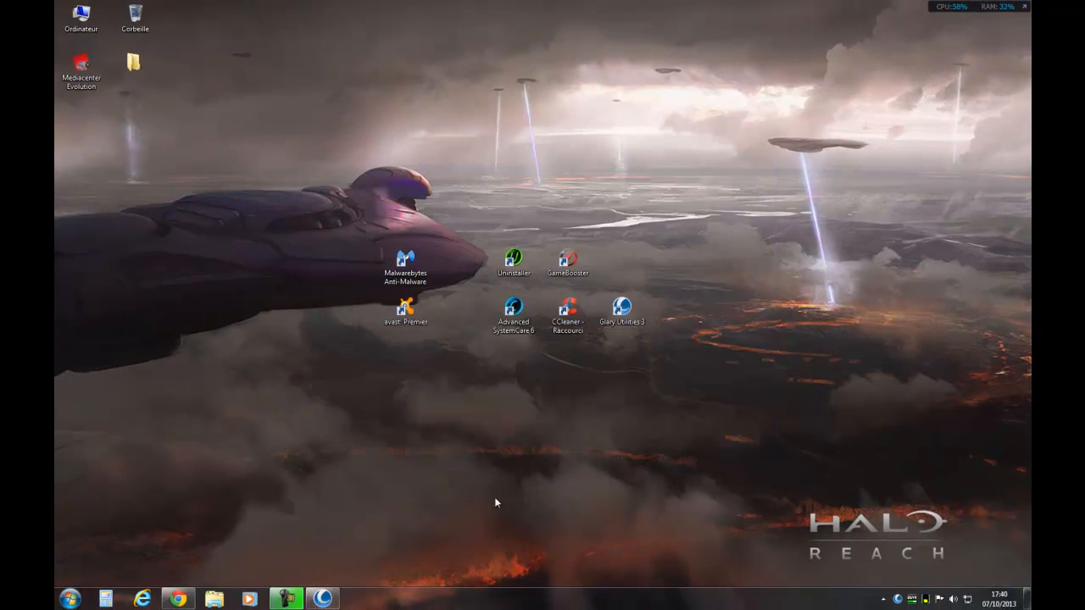
click(323, 599)
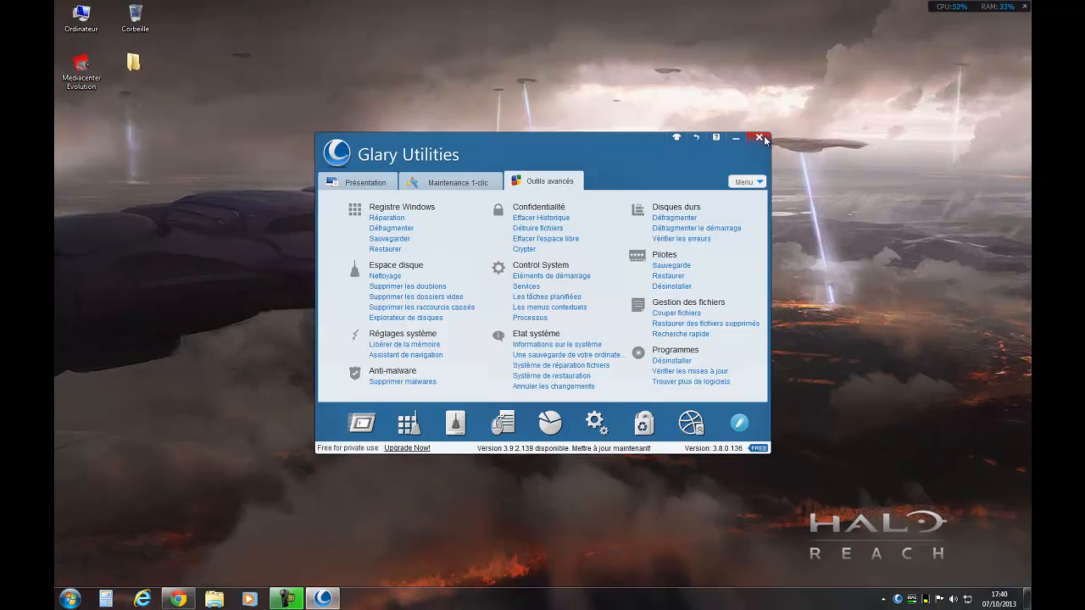
click(759, 136)
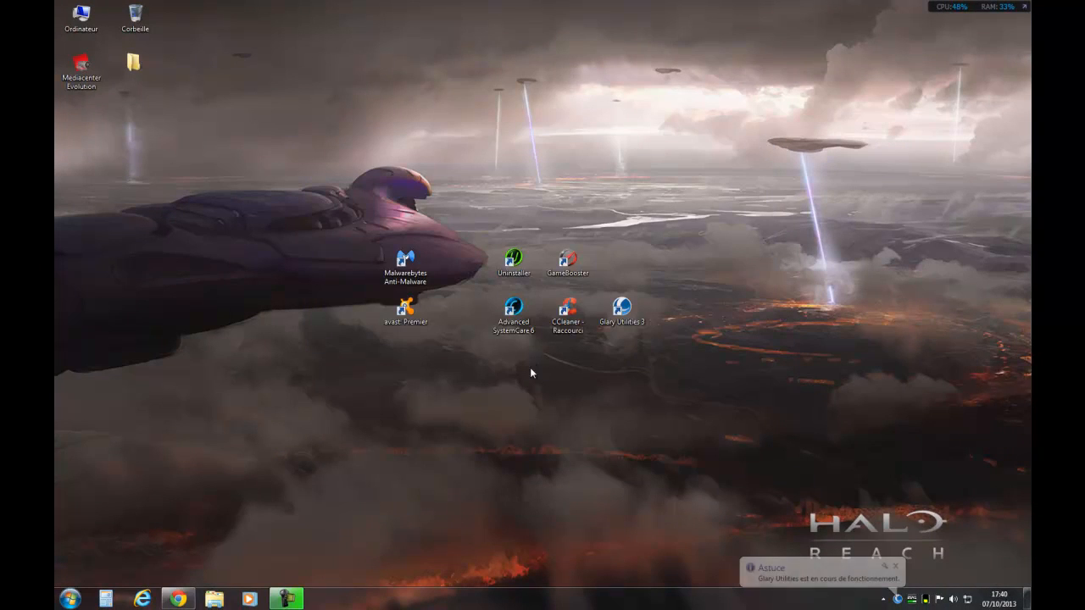
Switch to Chrome, view the Clubic download page for Advanced SystemCare Free and minimise the browser
click(182, 600)
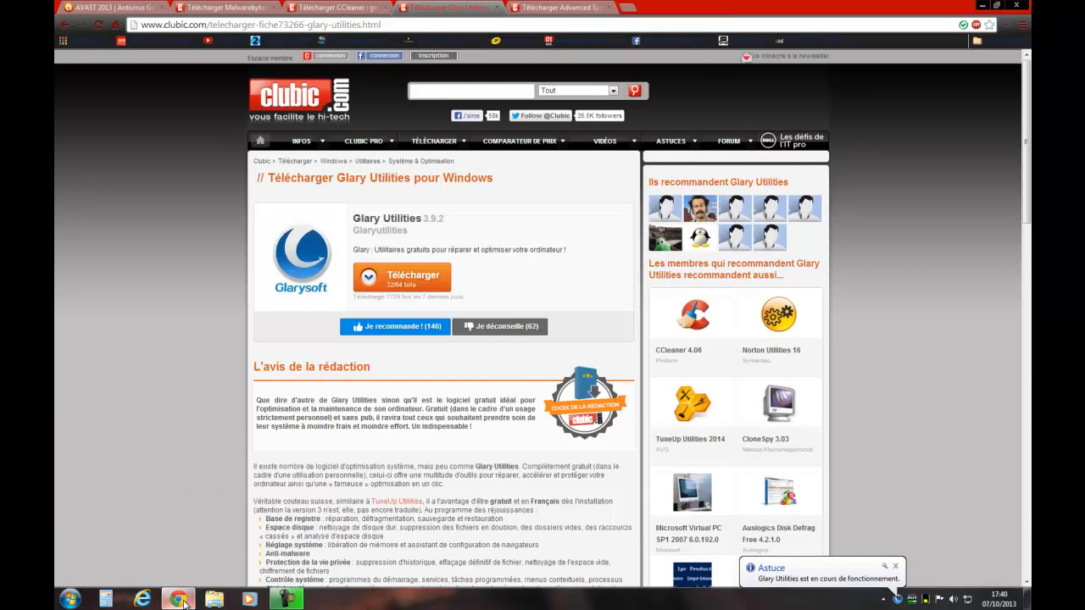
click(555, 7)
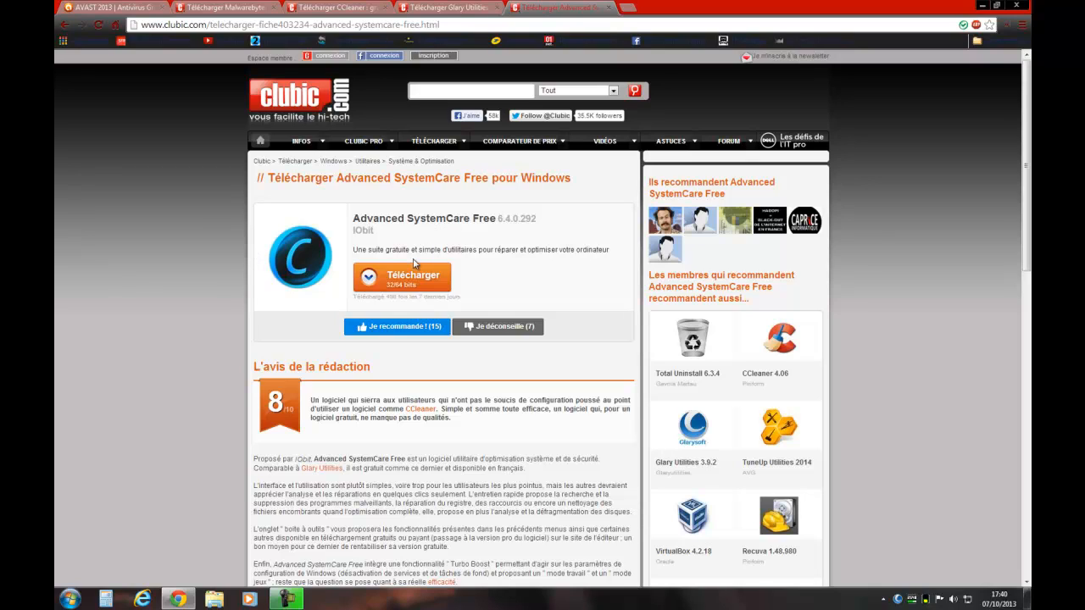
click(983, 6)
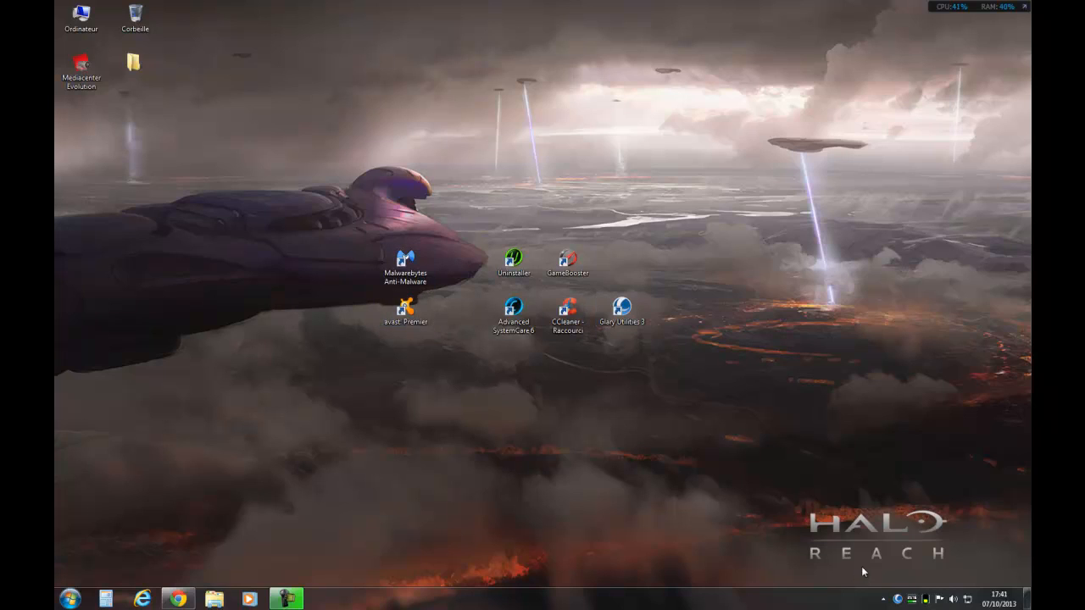
Quit Glary Utilities running in the background and open Advanced SystemCare 6 from the desktop
right_click(900, 604)
click(910, 597)
double_click(511, 326)
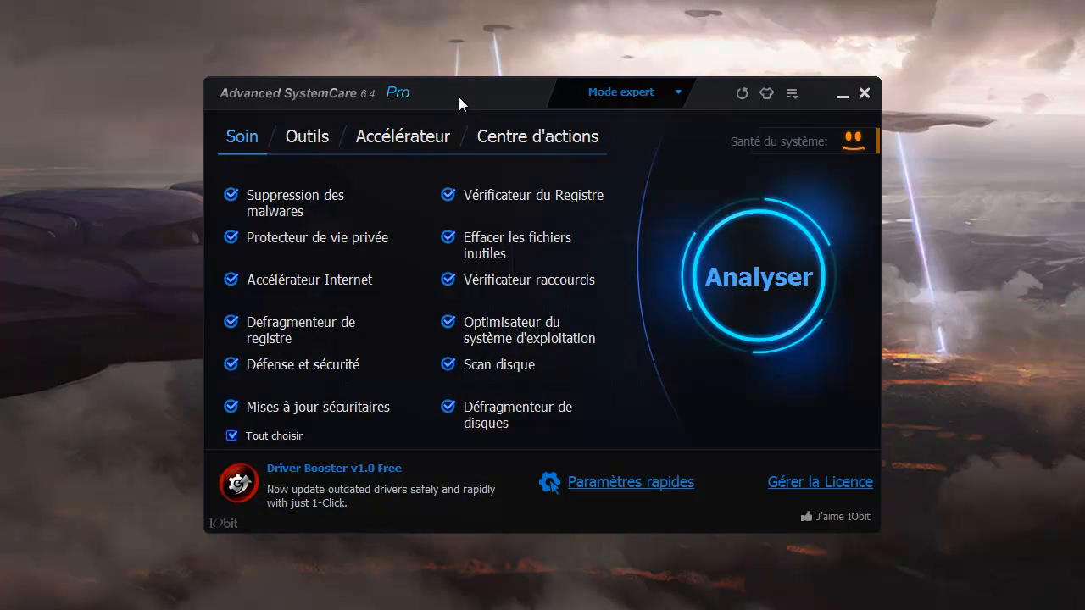
mouse_move(458, 97)
mouse_down()
mouse_move(461, 117)
mouse_move(458, 105)
mouse_up()
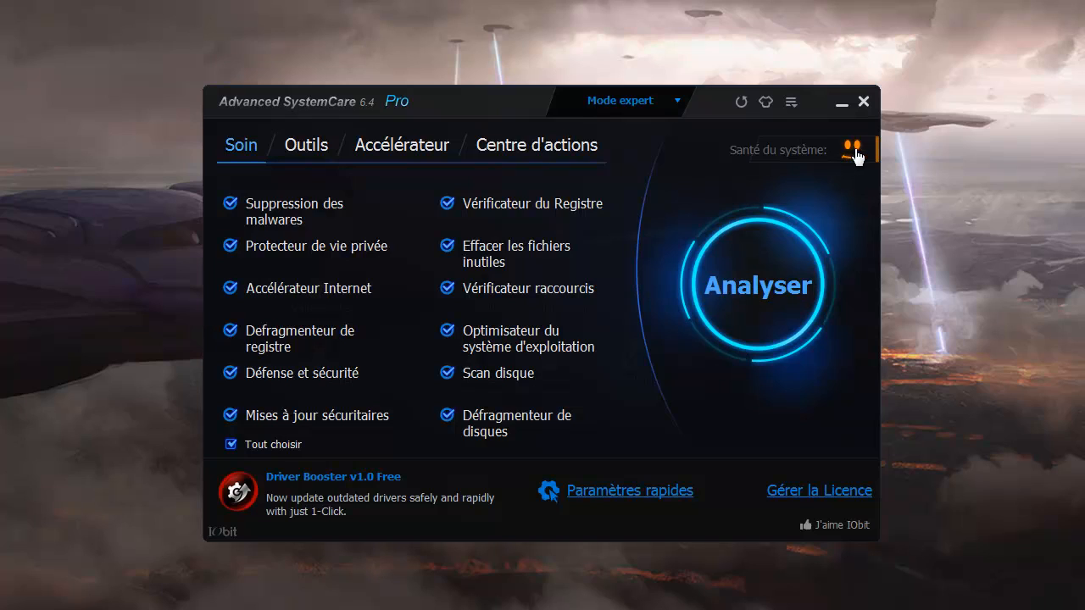
Show the tools (Outils) of Advanced SystemCare, open Smart RAM and review its settings
mouse_move(854, 152)
click(307, 159)
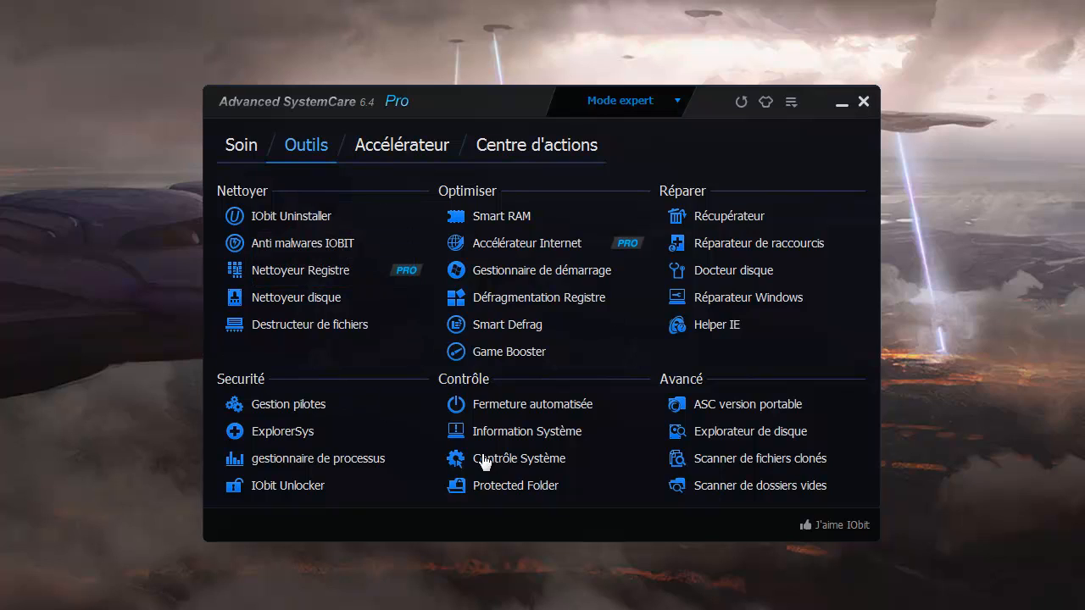
click(499, 222)
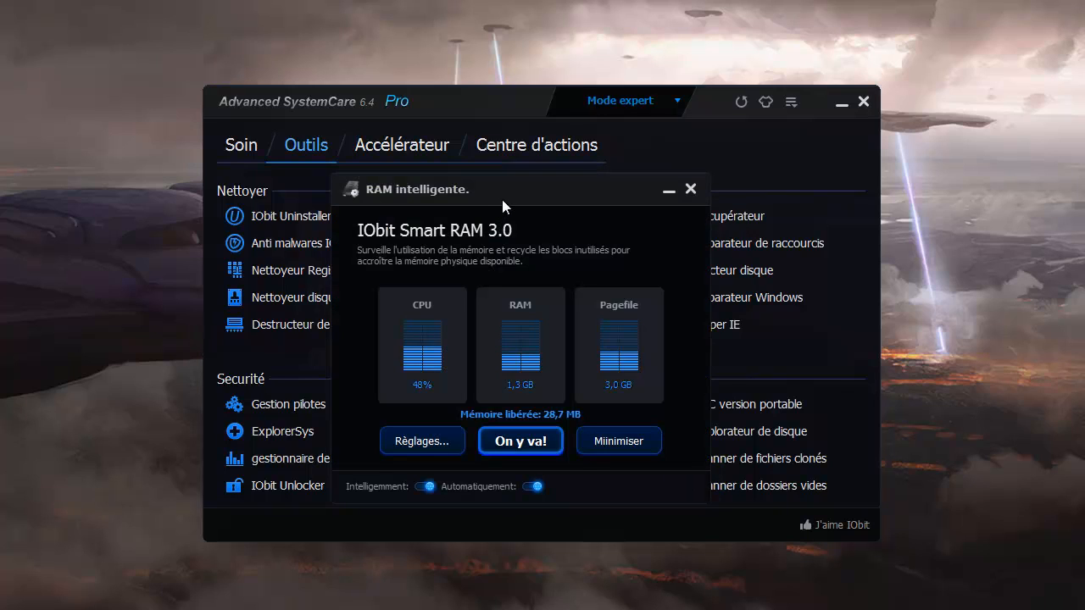
drag(502, 200, 526, 228)
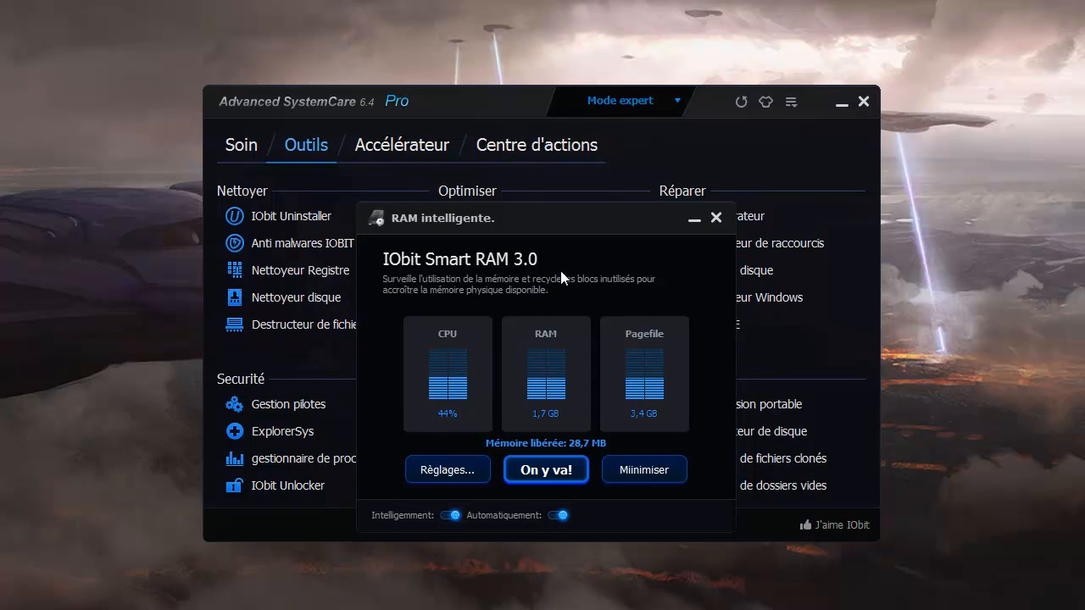
drag(571, 215, 577, 174)
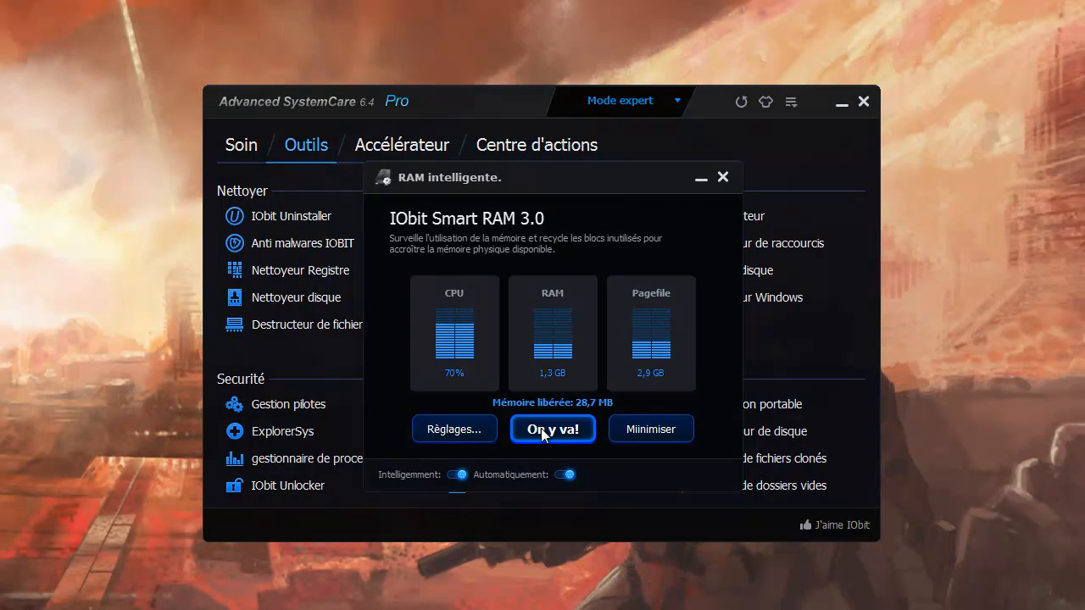
click(465, 434)
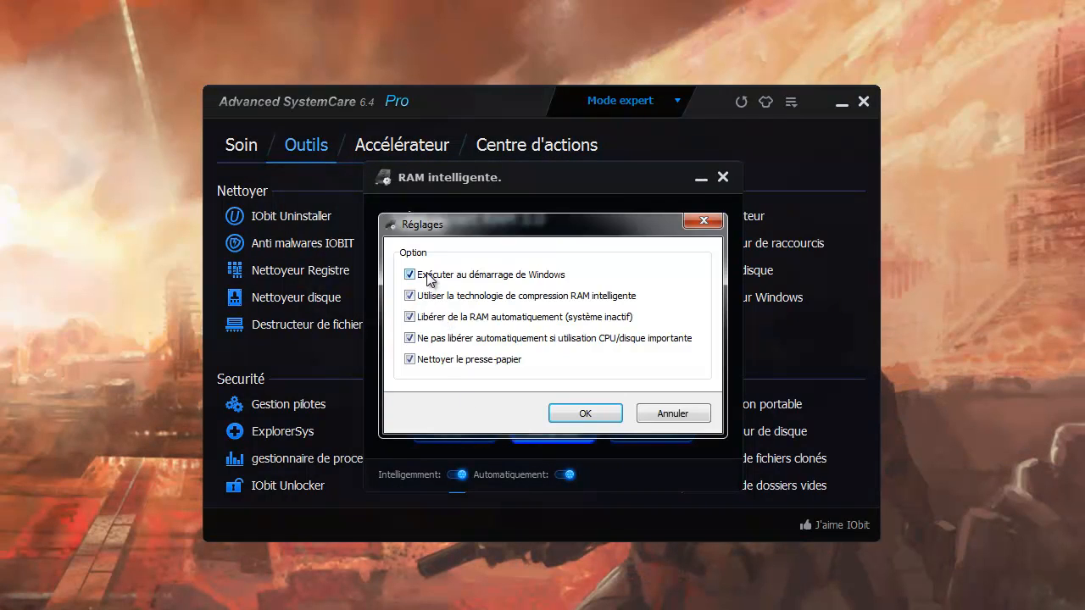
click(566, 414)
Run a full memory cleanup (Nettoyage complet) in Smart RAM and minimise it to the notification area
click(561, 431)
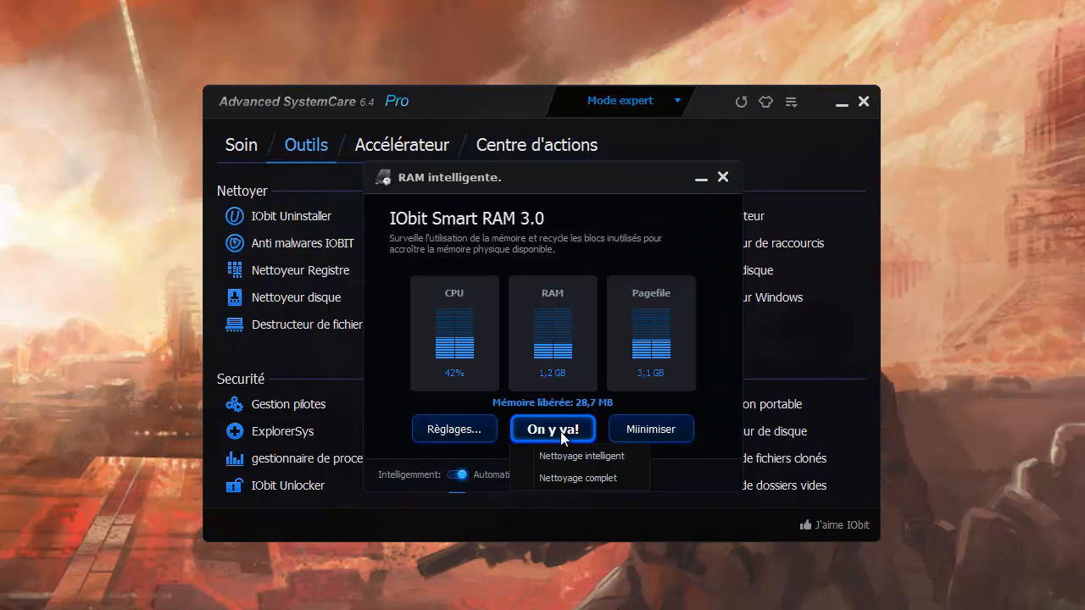
click(582, 479)
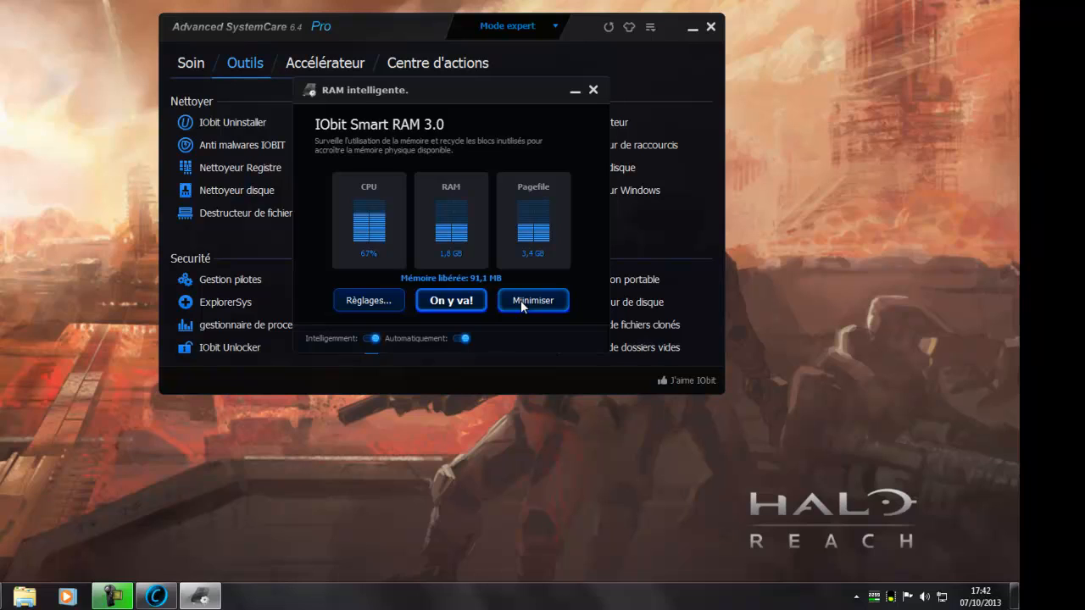
click(521, 300)
mouse_move(877, 602)
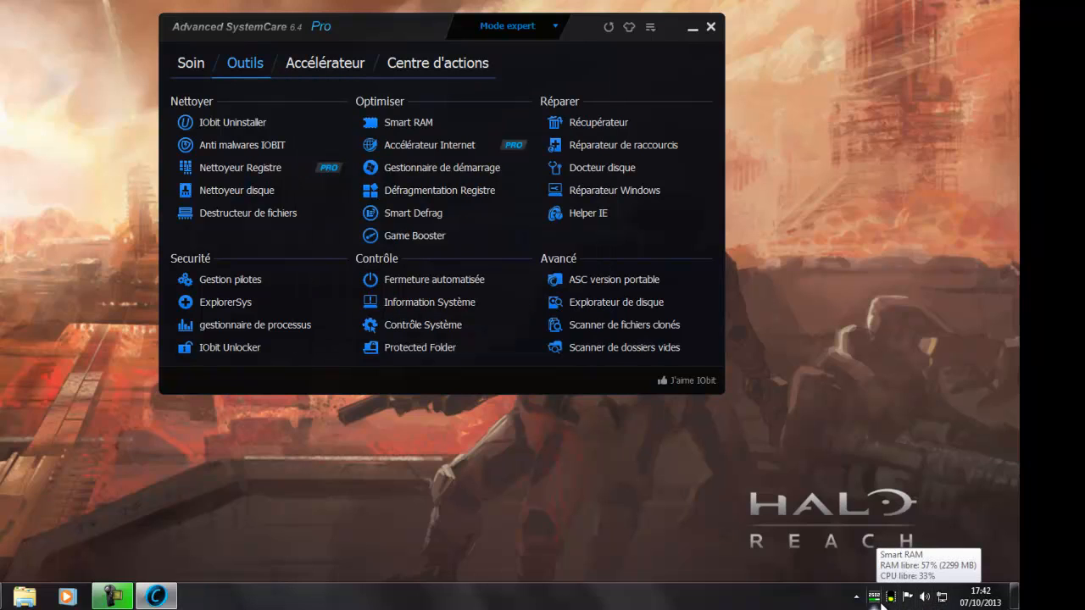
Show the available interface modes of Advanced SystemCare without changing the mode, and close the program
click(555, 29)
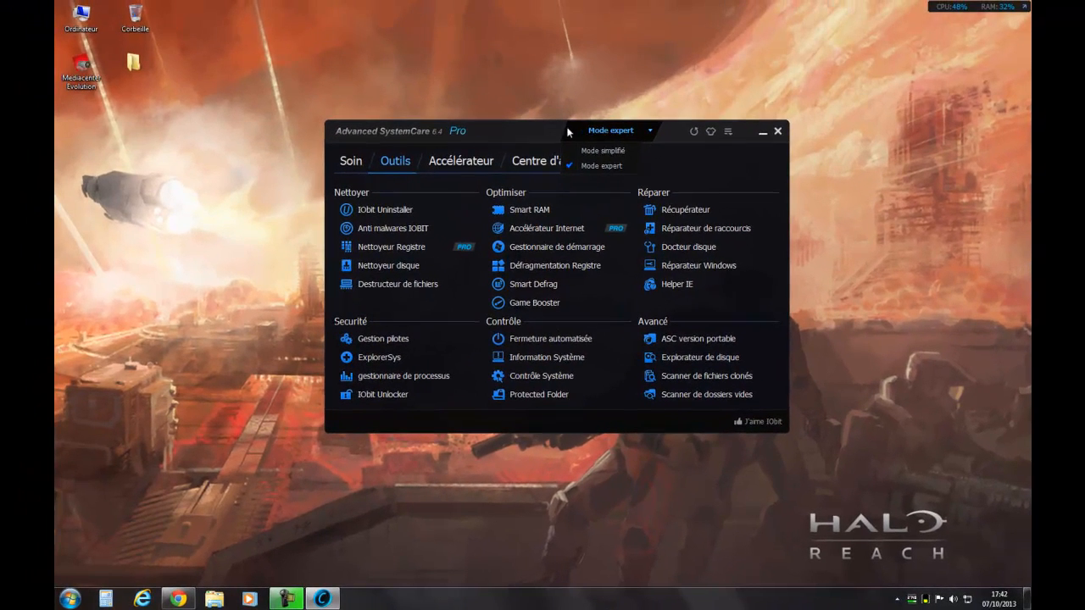
click(459, 27)
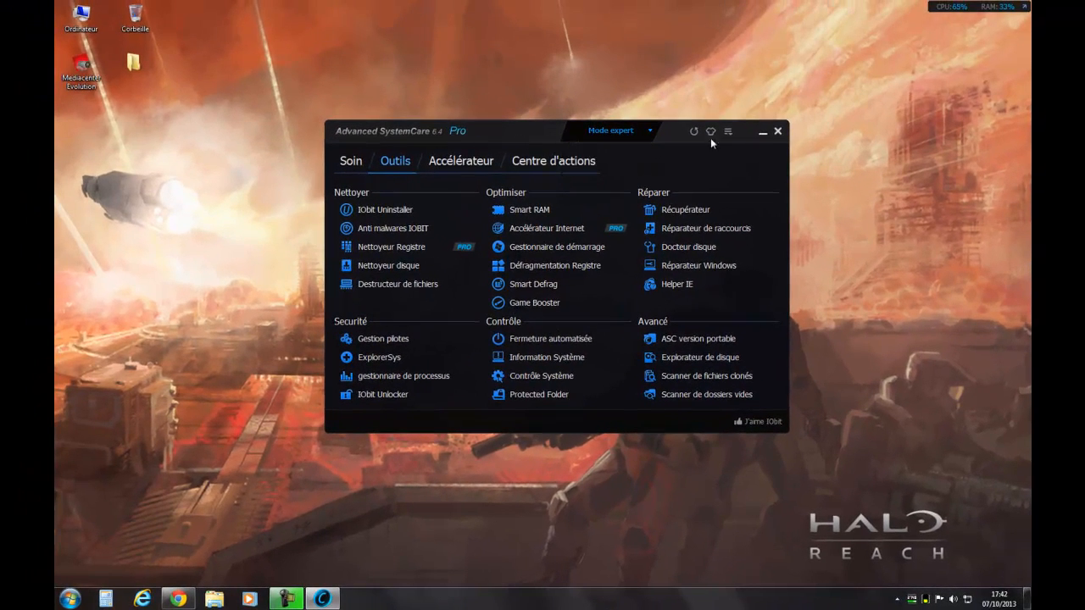
click(777, 131)
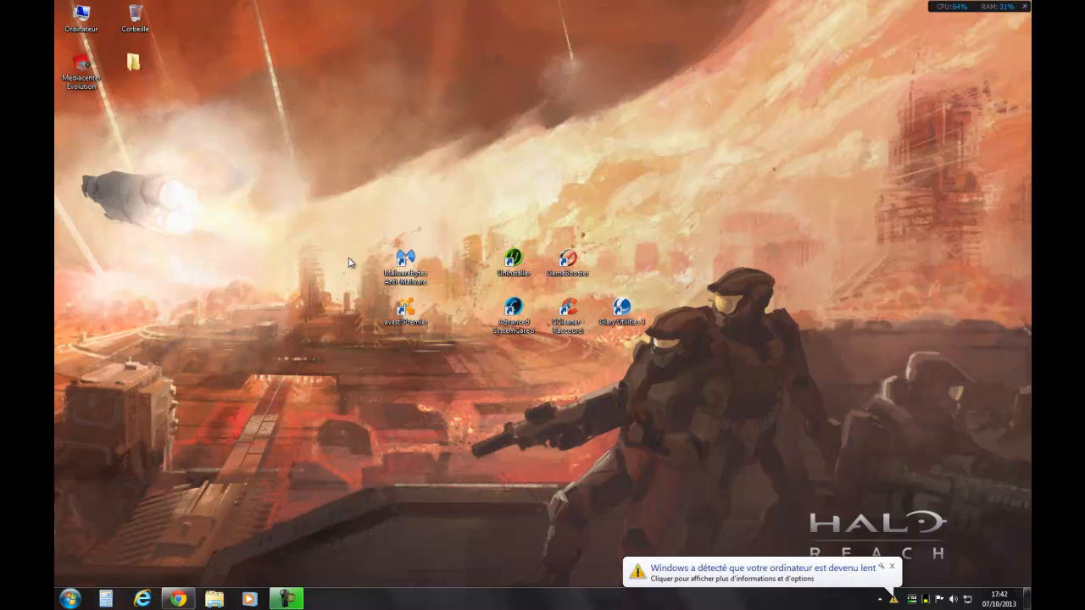
Dismiss the Windows performance notification, bring up Chrome and close the browser
click(892, 567)
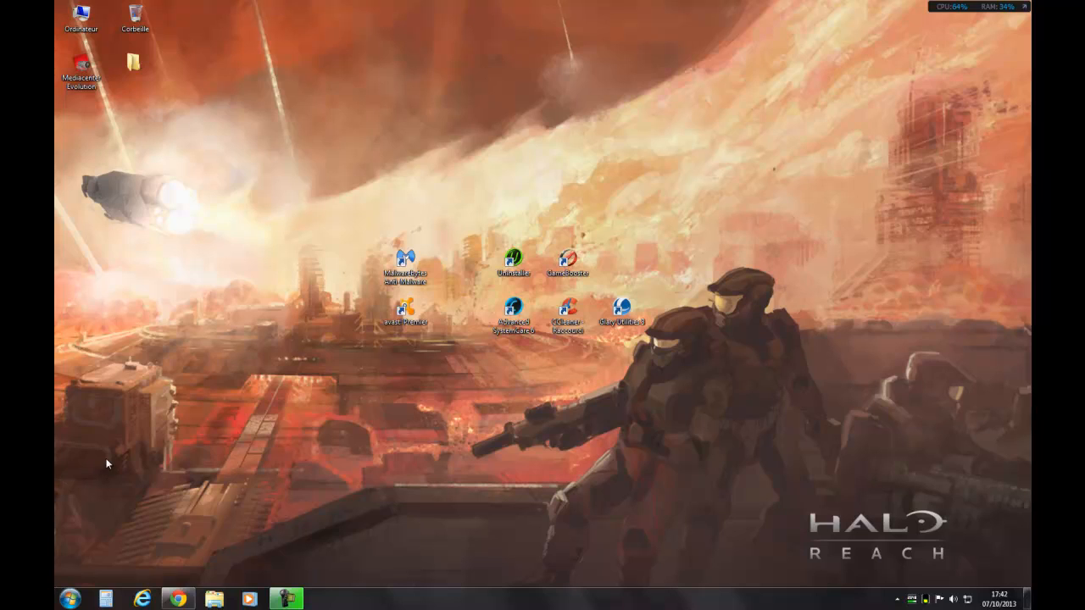
click(178, 599)
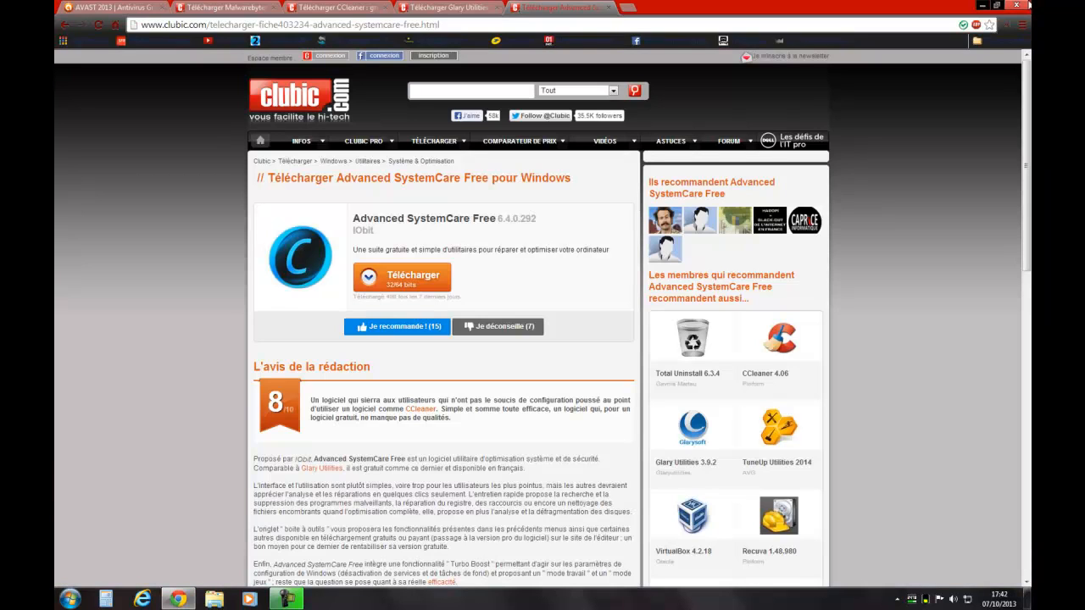
click(1029, 3)
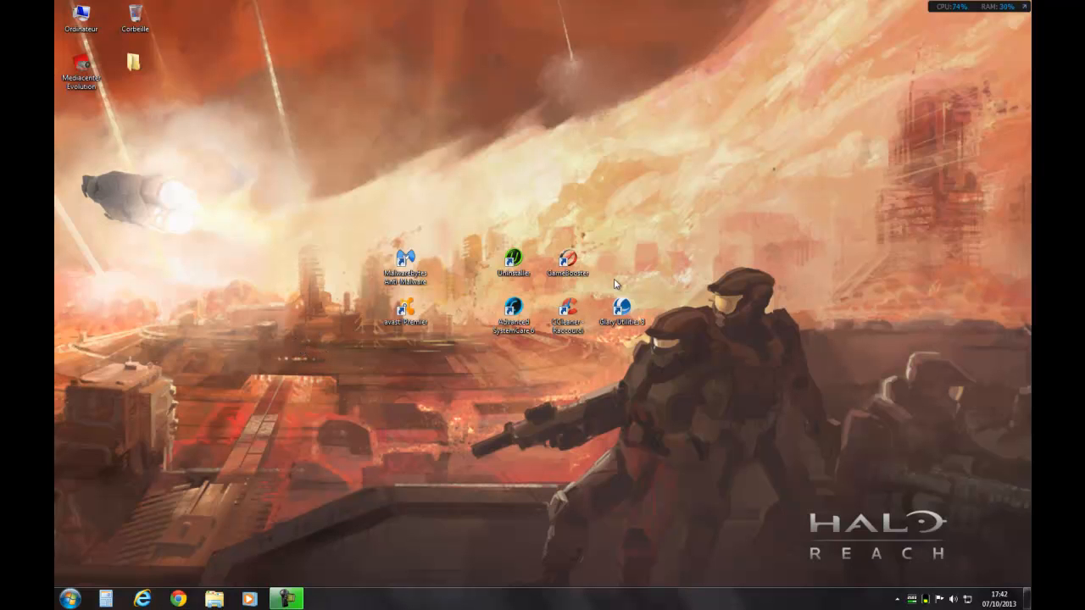
Open the user's temporary files folder by running %temp% from the Windows search
click(68, 598)
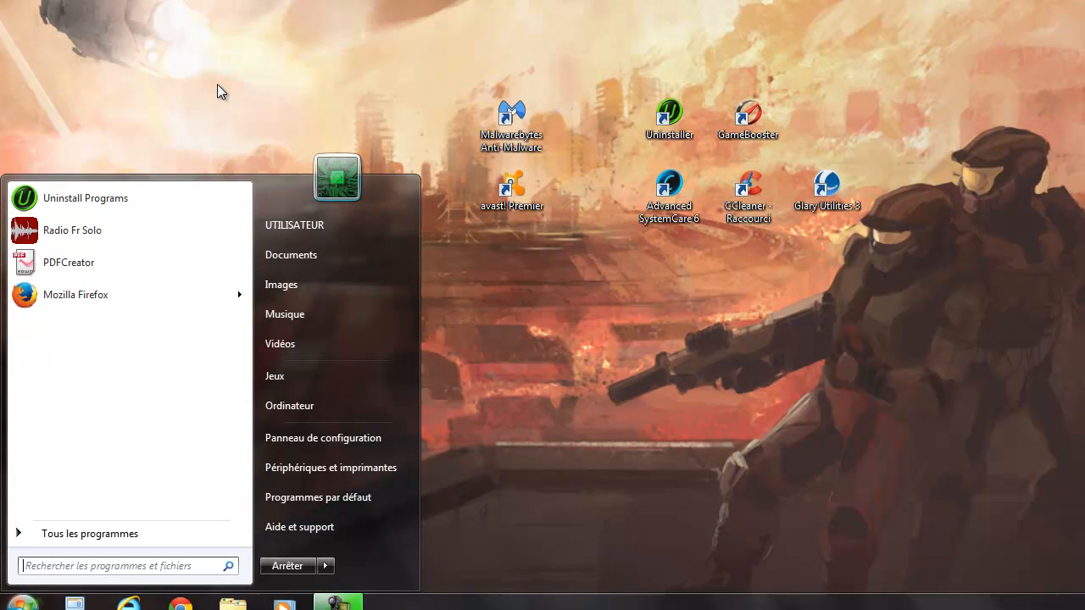
click(32, 564)
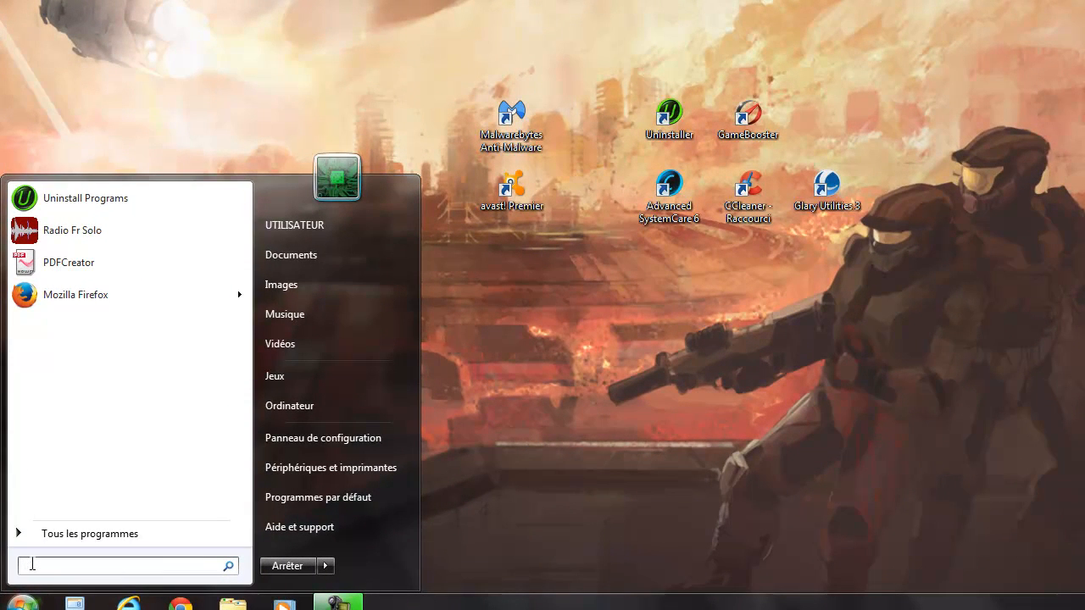
text(%temp%)
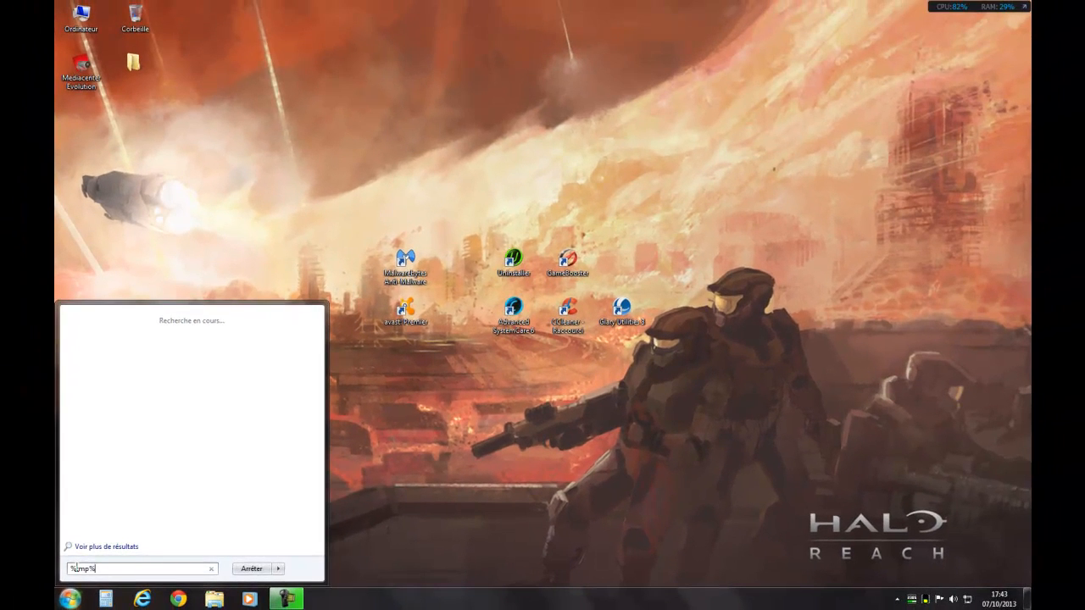
key(Return)
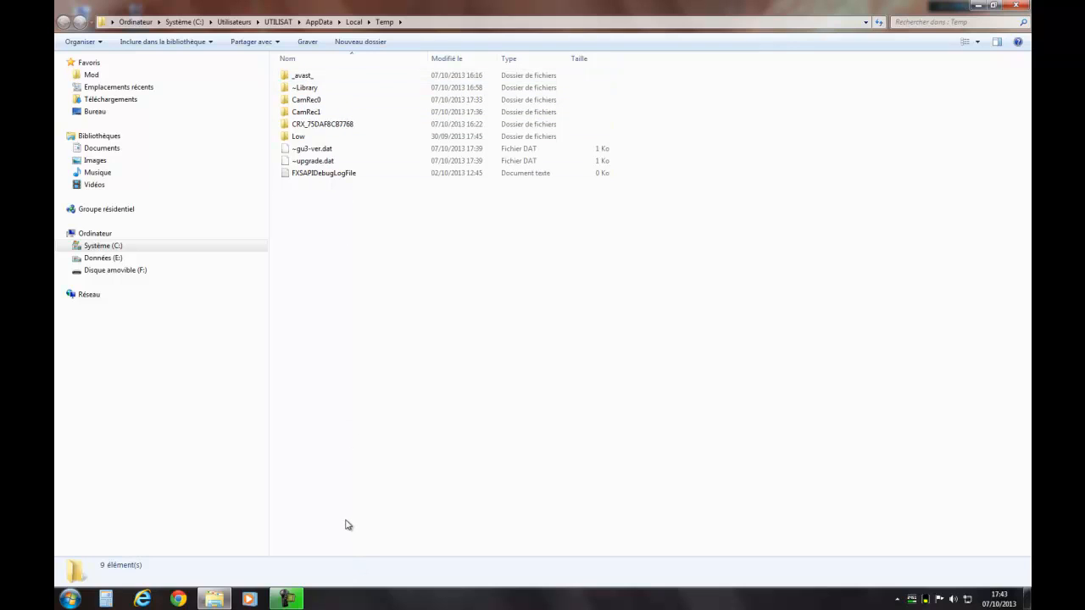
Move everything in the user's Temp folder to the Recycle Bin, skipping the items in use, and close the folder window
drag(356, 529, 384, 75)
key(Delete)
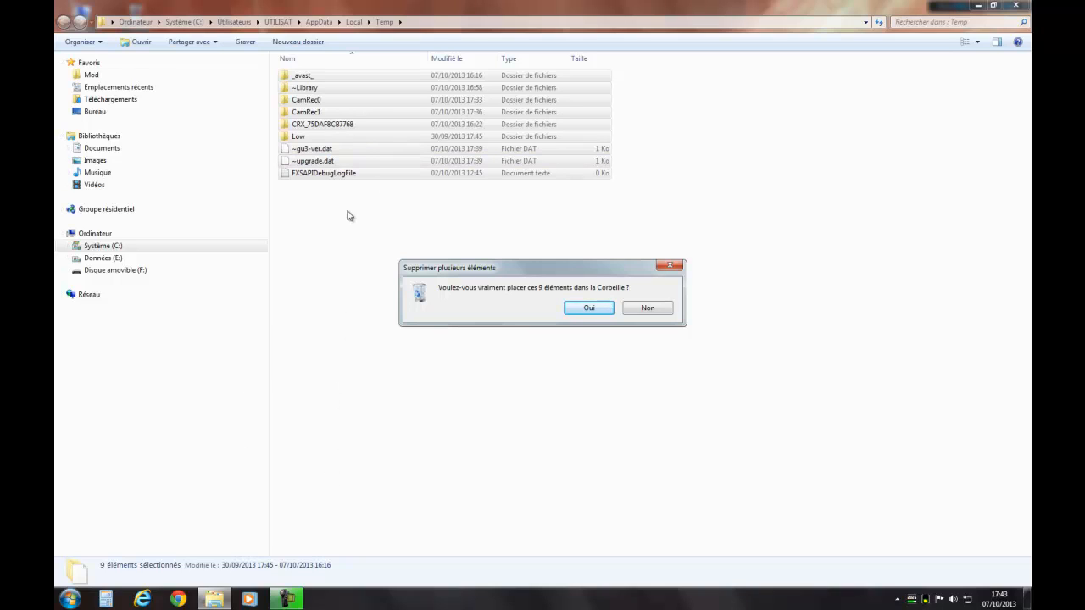
click(586, 310)
click(565, 339)
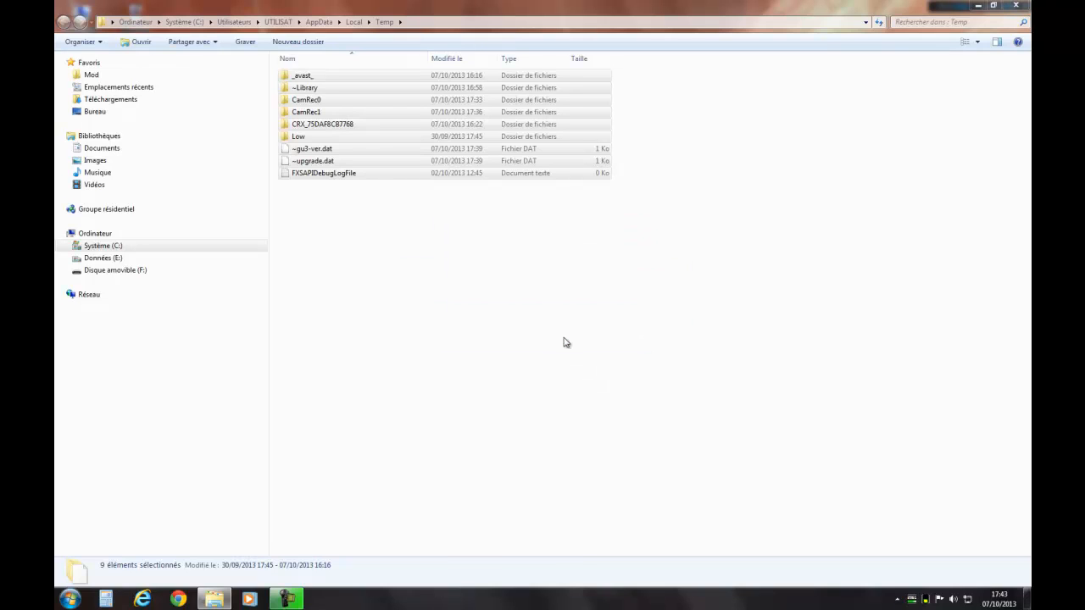
click(566, 349)
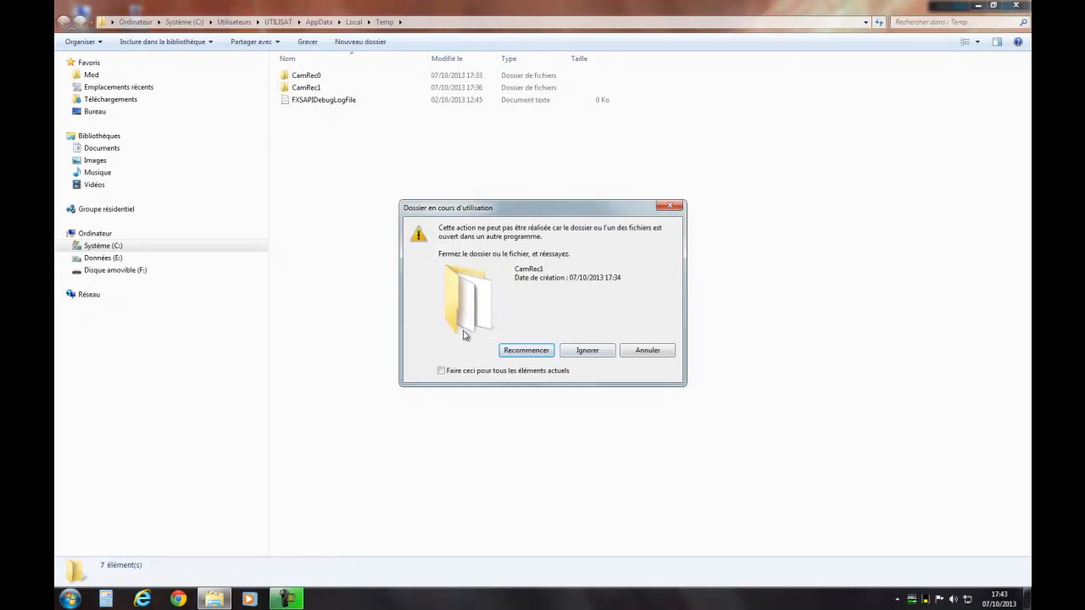
click(587, 353)
click(587, 352)
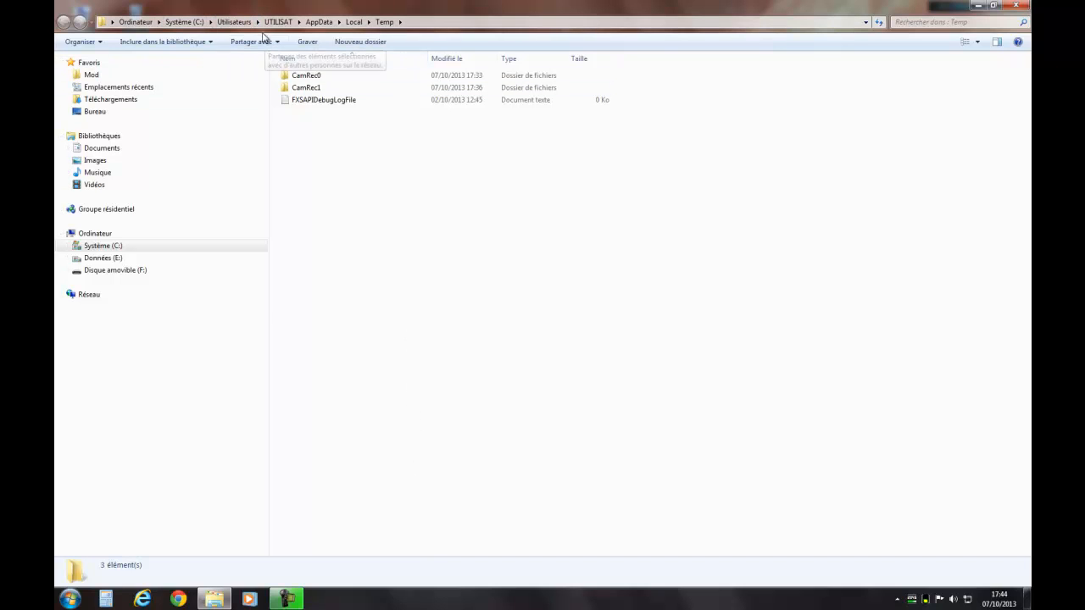
click(1026, 5)
Browse from the Computer view to the C:\Windows\Temp folder
key(super)
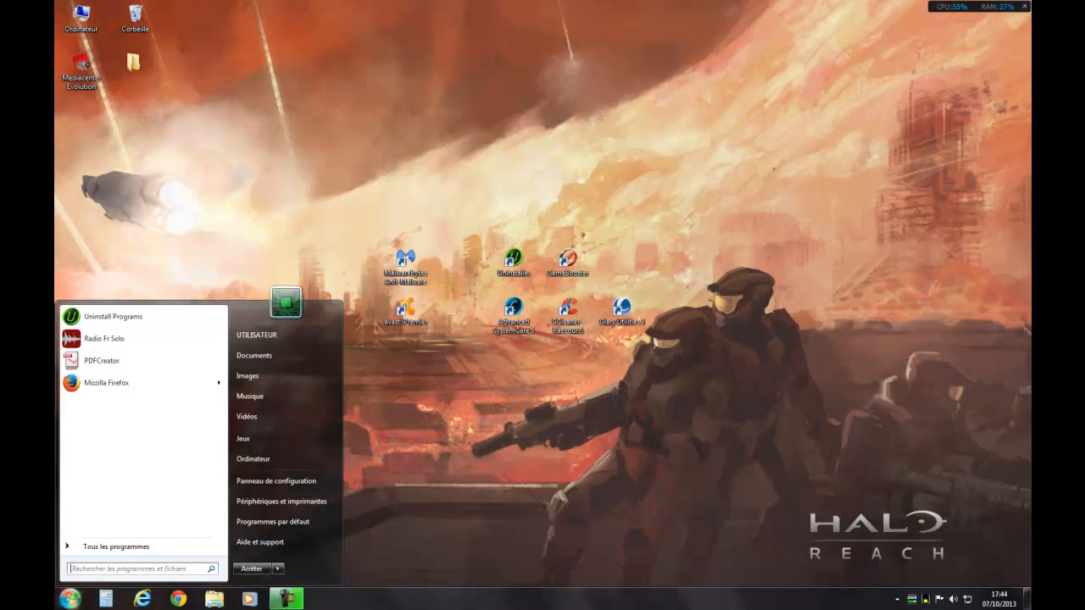
key(super+e)
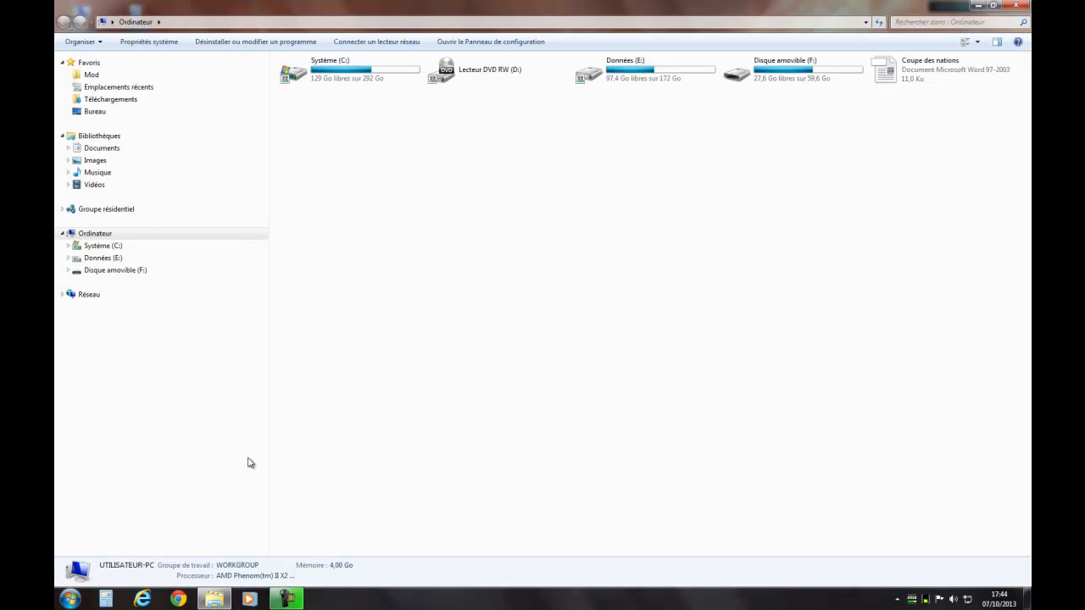
double_click(351, 85)
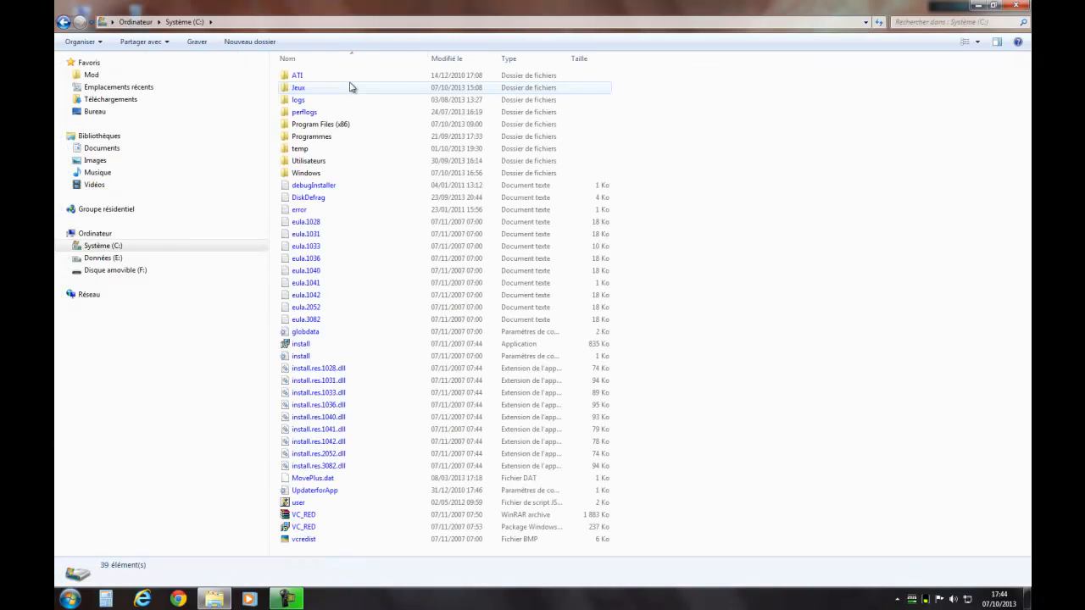
double_click(315, 173)
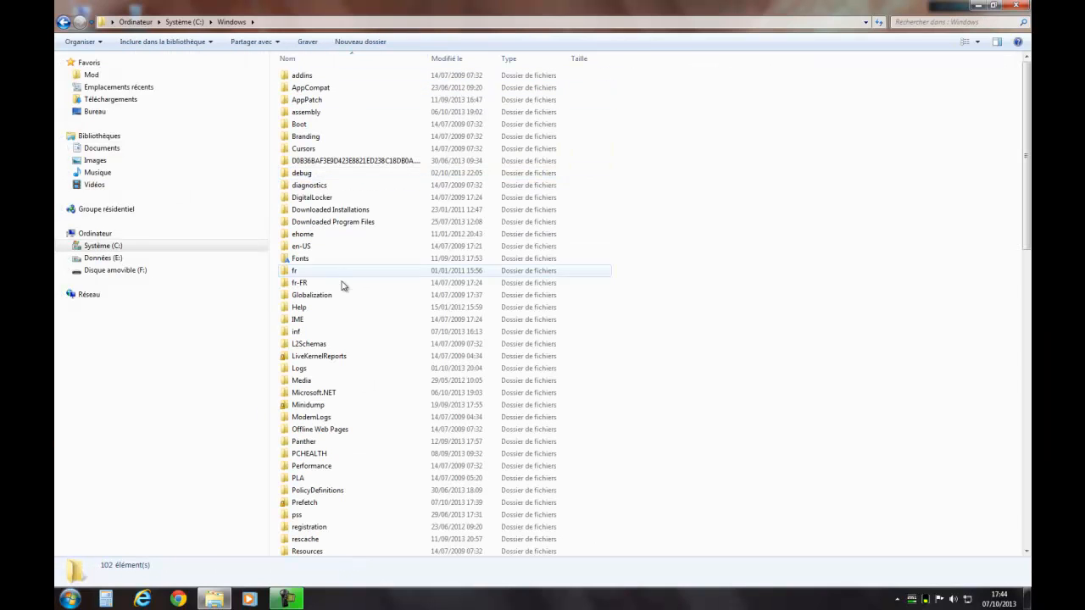
scroll(343, 289, down, 6)
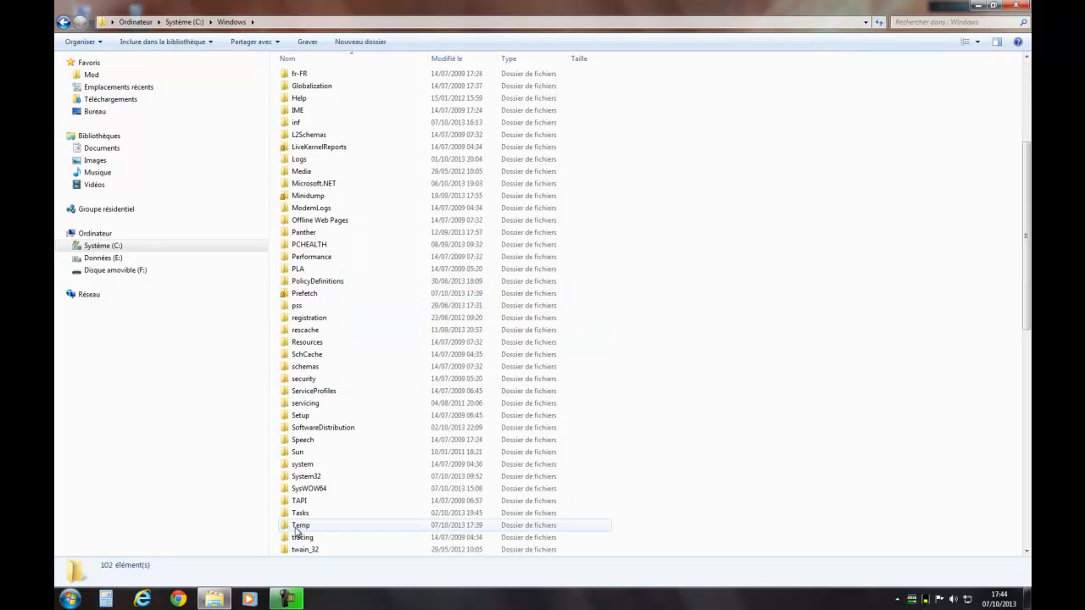
scroll(301, 517, down, 1)
double_click(310, 489)
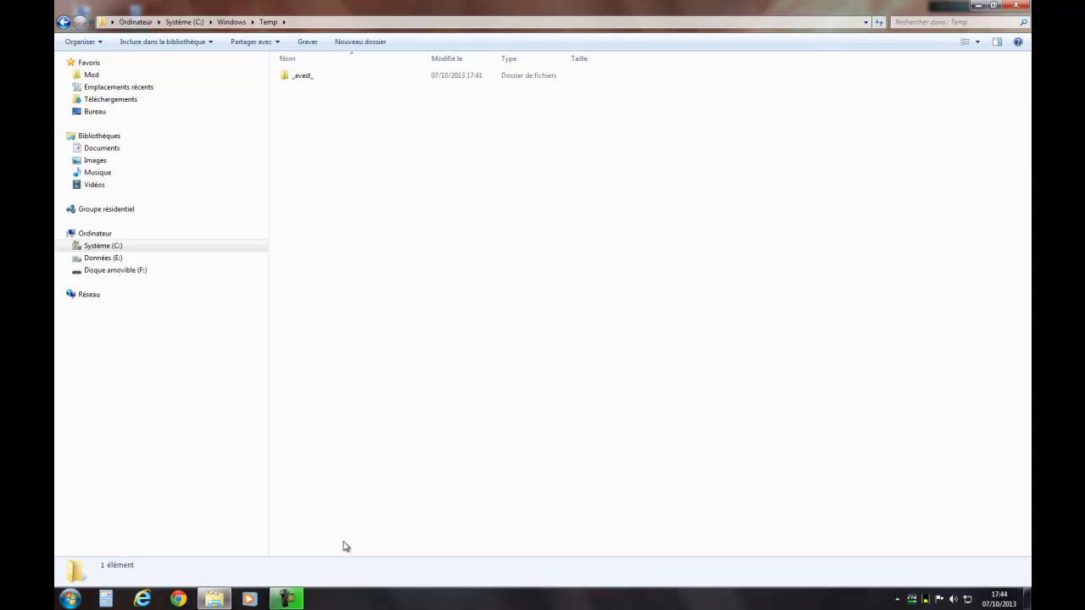
Try to delete the _avast_ folder from Windows\Temp, cancel the retry and close the folder window
drag(343, 543, 429, 93)
drag(379, 339, 368, 126)
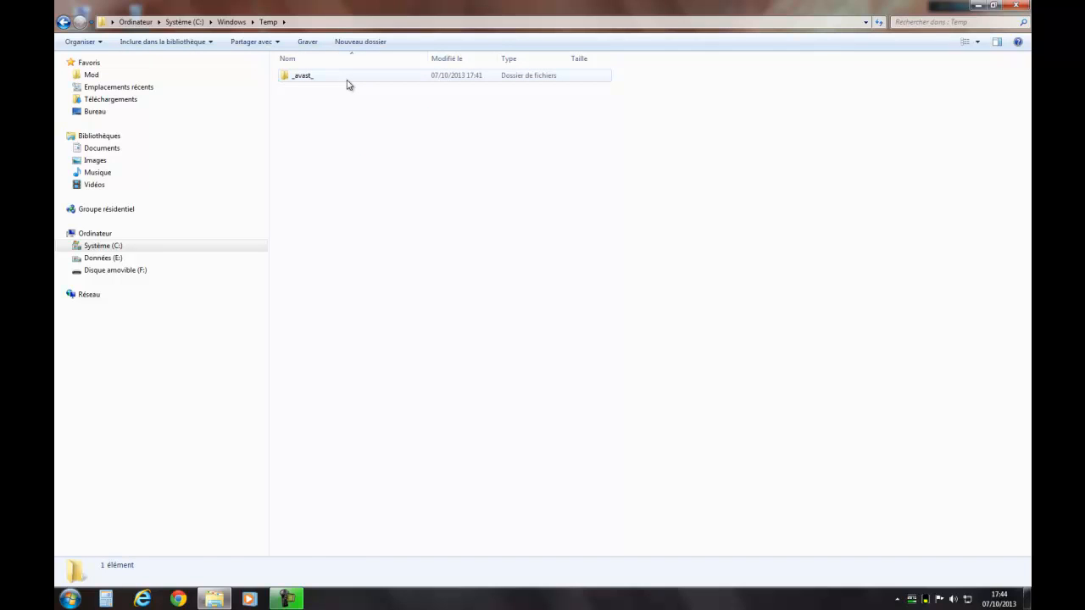
click(350, 84)
key(Delete)
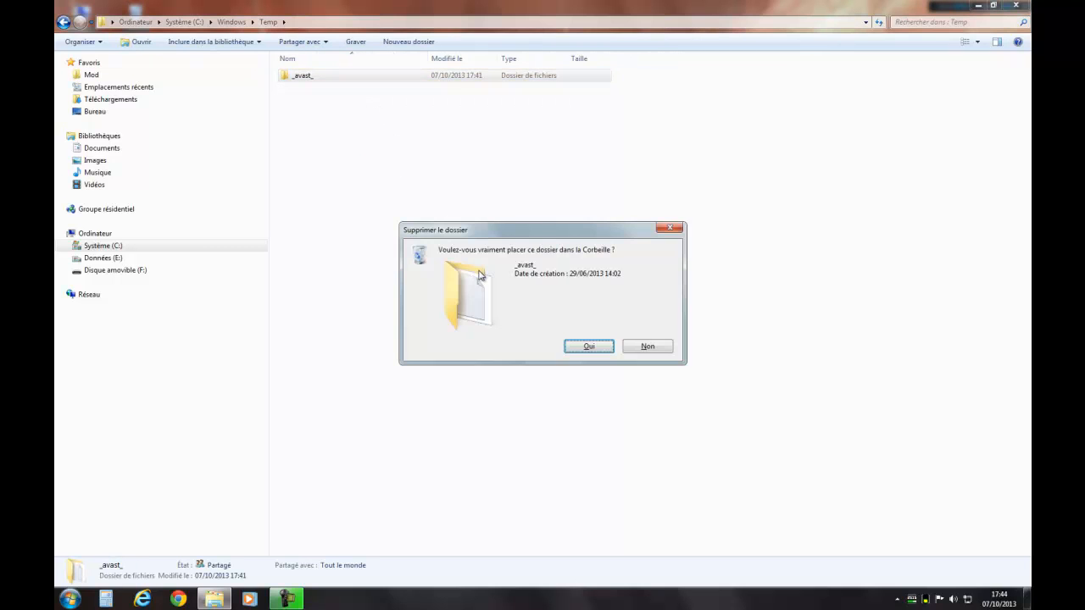
key(Return)
click(565, 335)
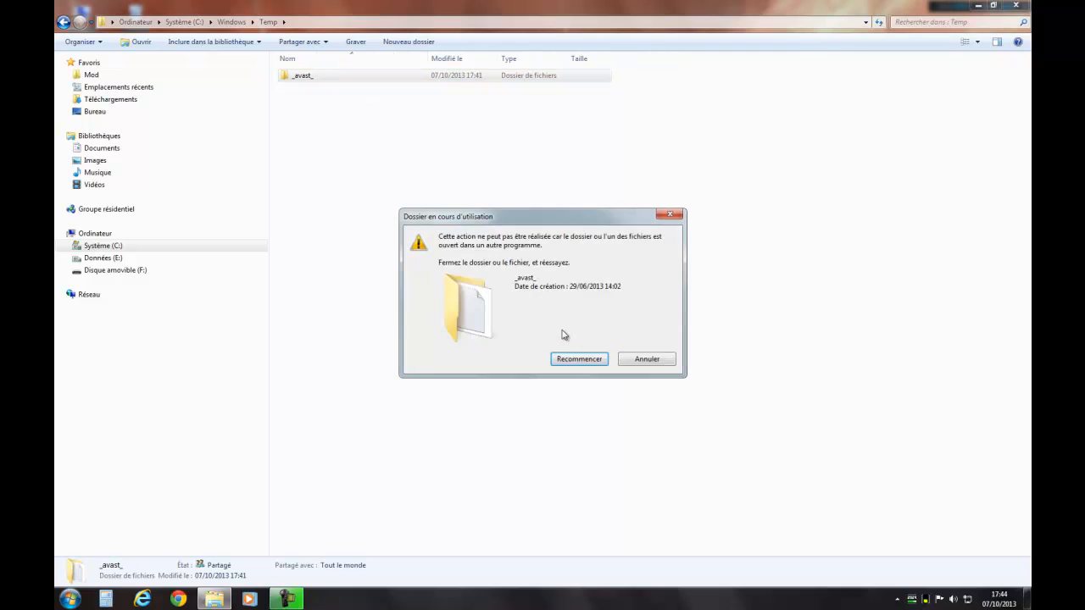
click(647, 363)
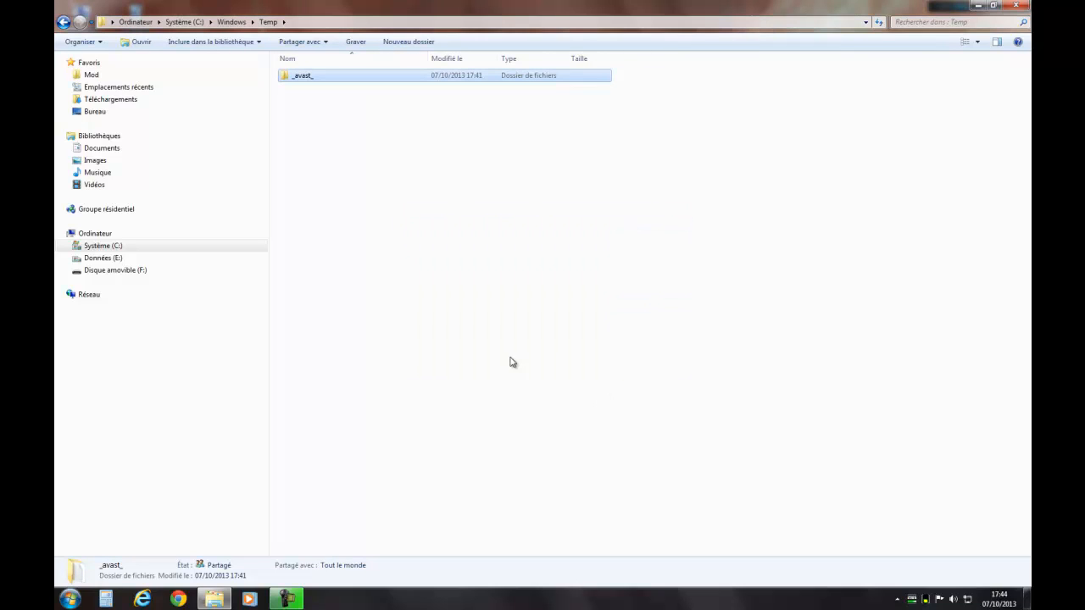
click(431, 504)
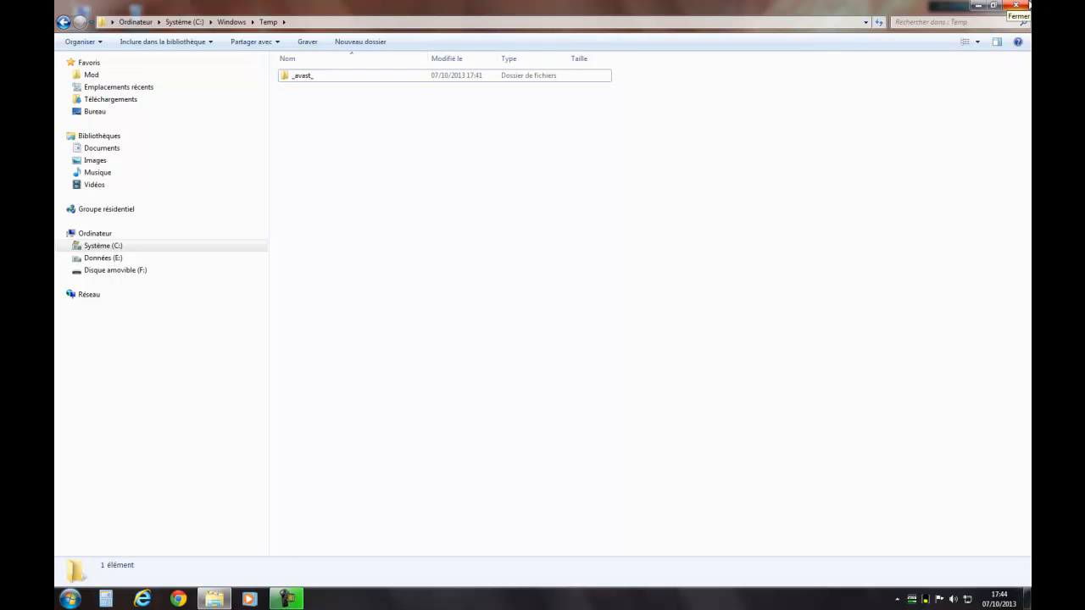
click(1016, 5)
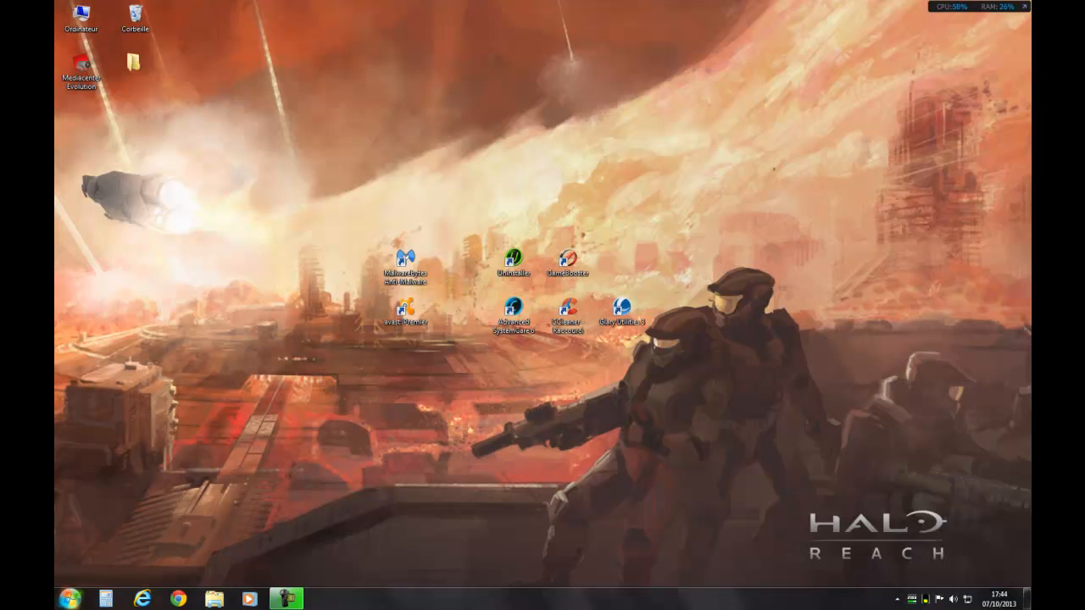
Open System Configuration by running msconfig from the Windows search, and reposition its window on the desktop
click(69, 598)
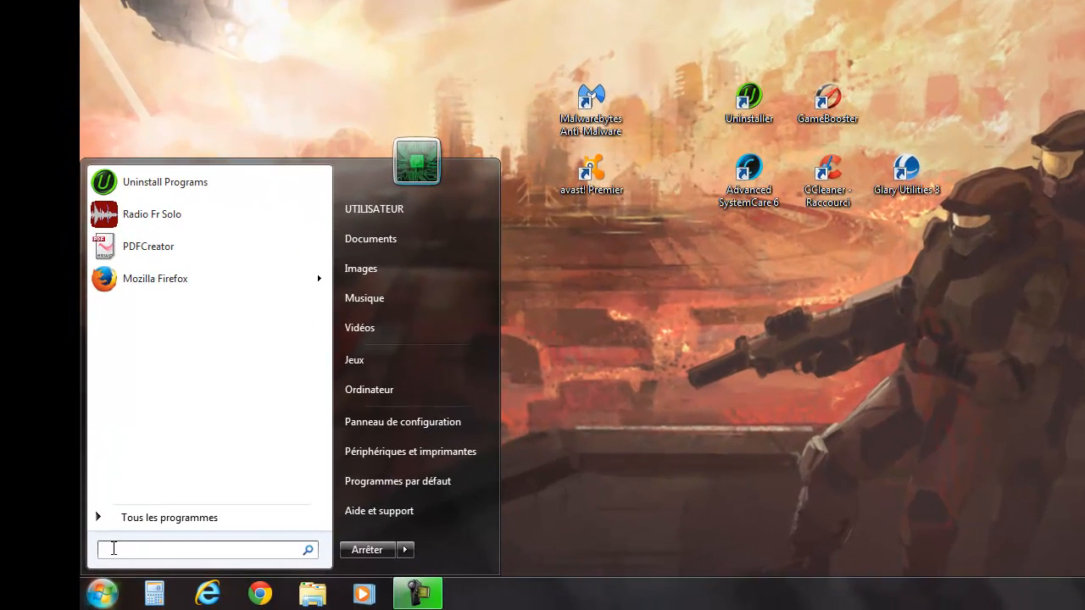
text(msc)
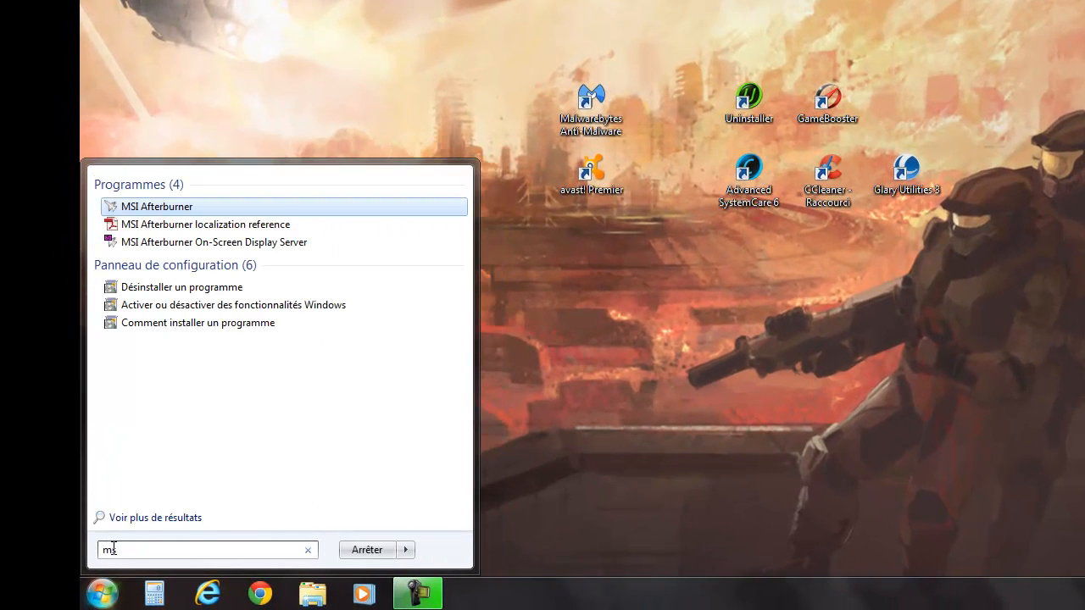
text(onfig)
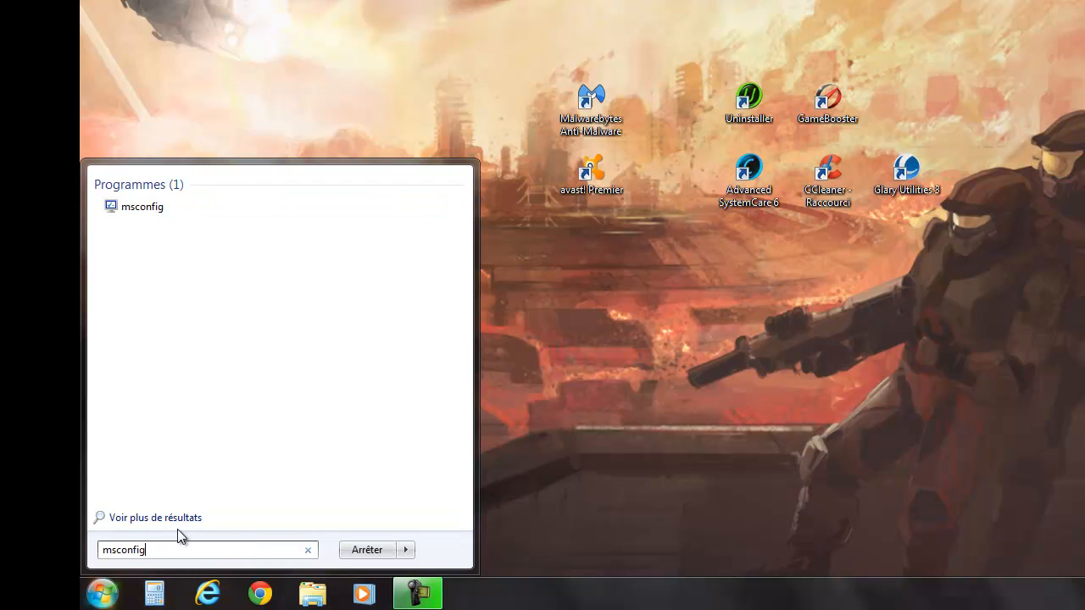
key(Return)
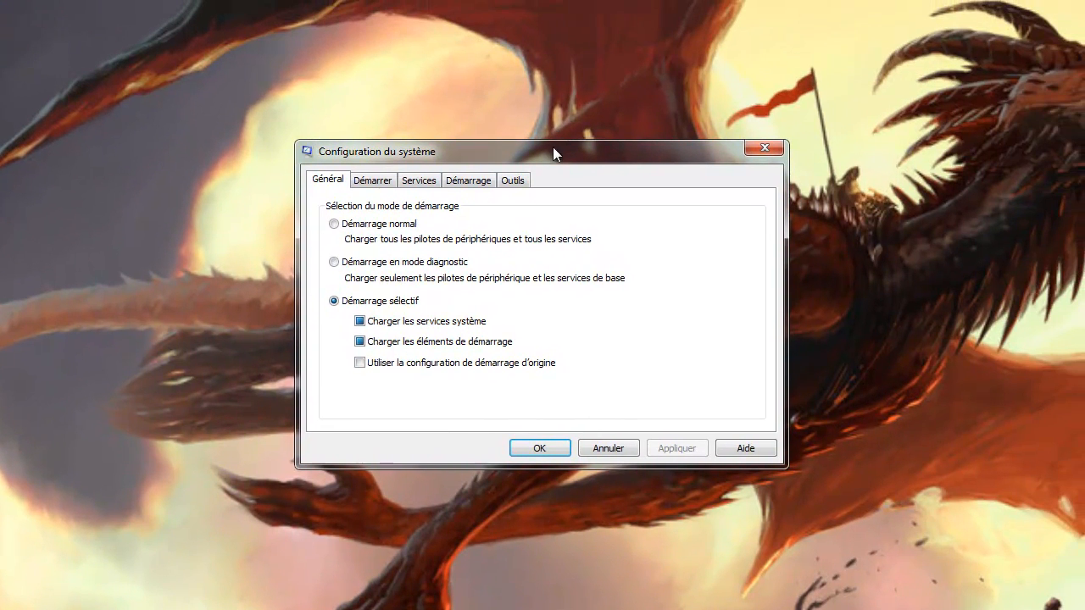
drag(552, 147, 618, 93)
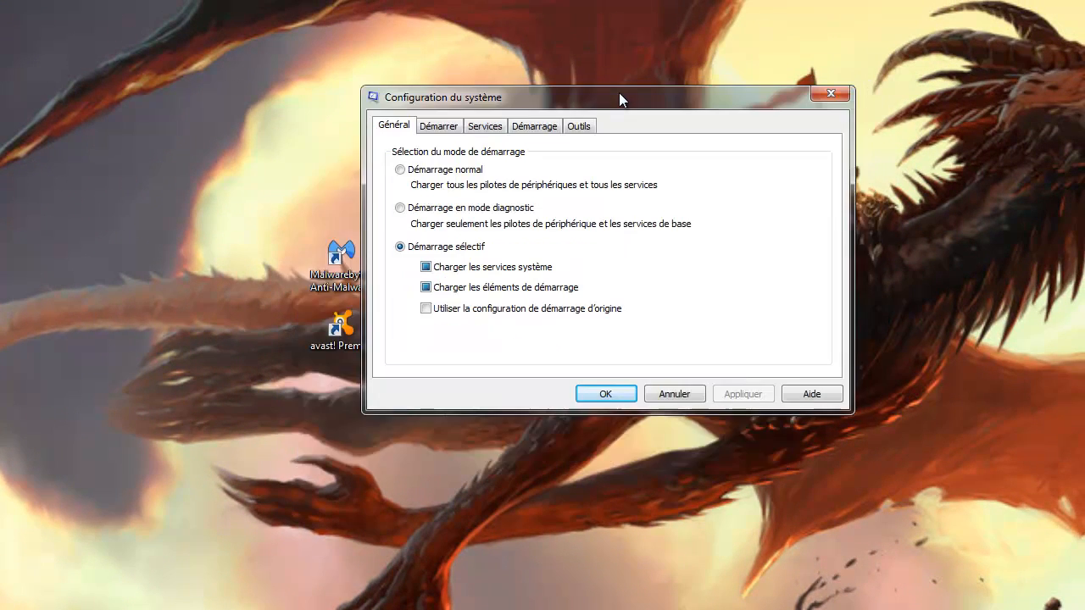
drag(481, 96, 444, 103)
Hide all Microsoft services in the System Configuration services list and review the remaining third-party services
click(446, 139)
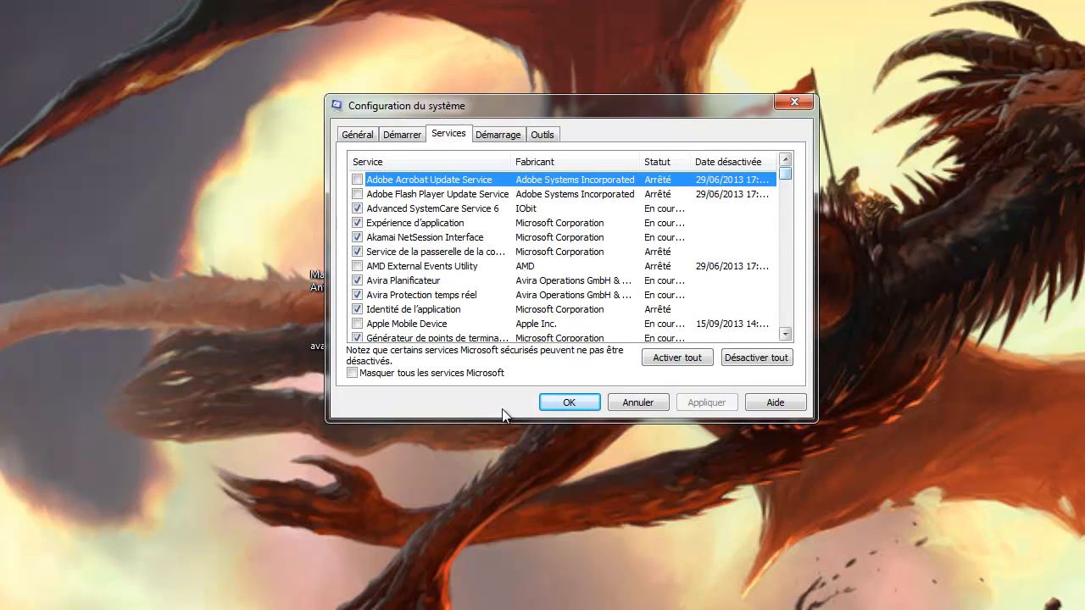
click(352, 374)
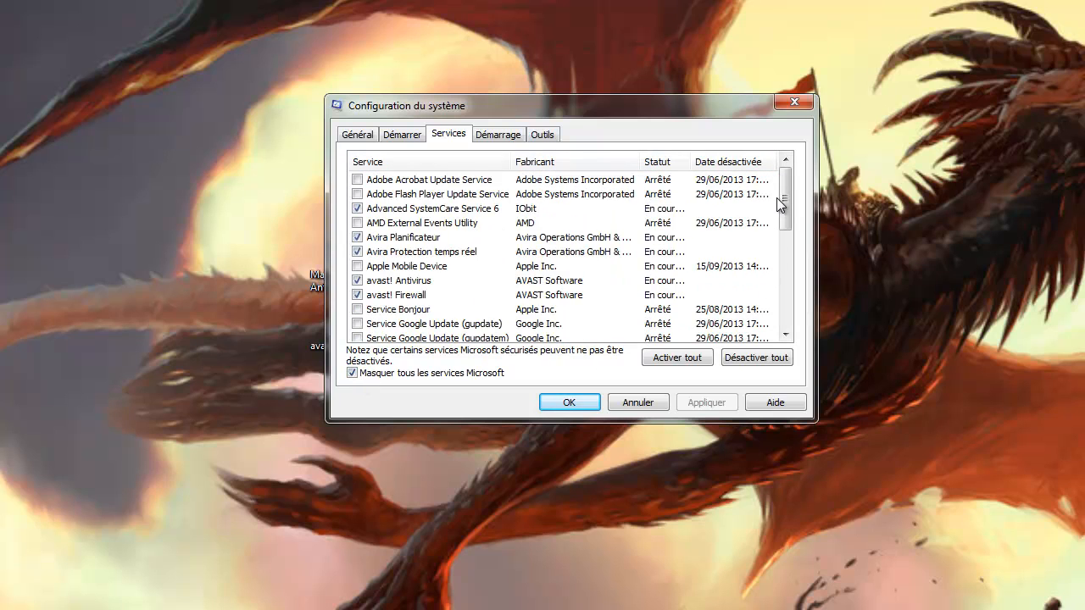
mouse_move(795, 204)
mouse_down()
mouse_move(793, 280)
mouse_move(788, 184)
mouse_up()
mouse_move(784, 211)
mouse_down()
mouse_move(785, 310)
mouse_move(785, 150)
mouse_move(783, 214)
mouse_move(784, 193)
mouse_up()
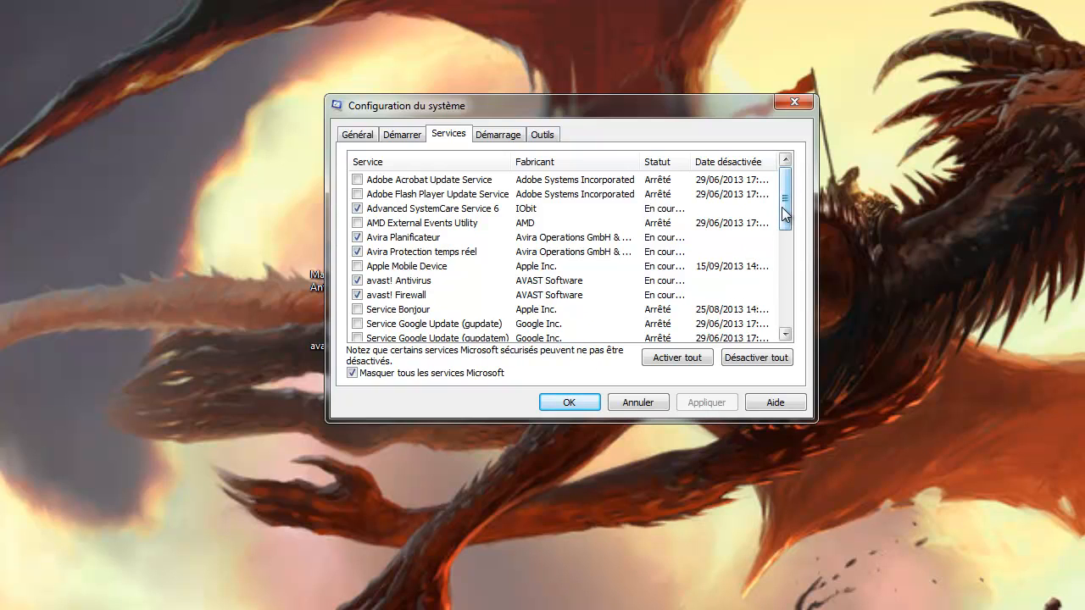
scroll(785, 229, down, 1)
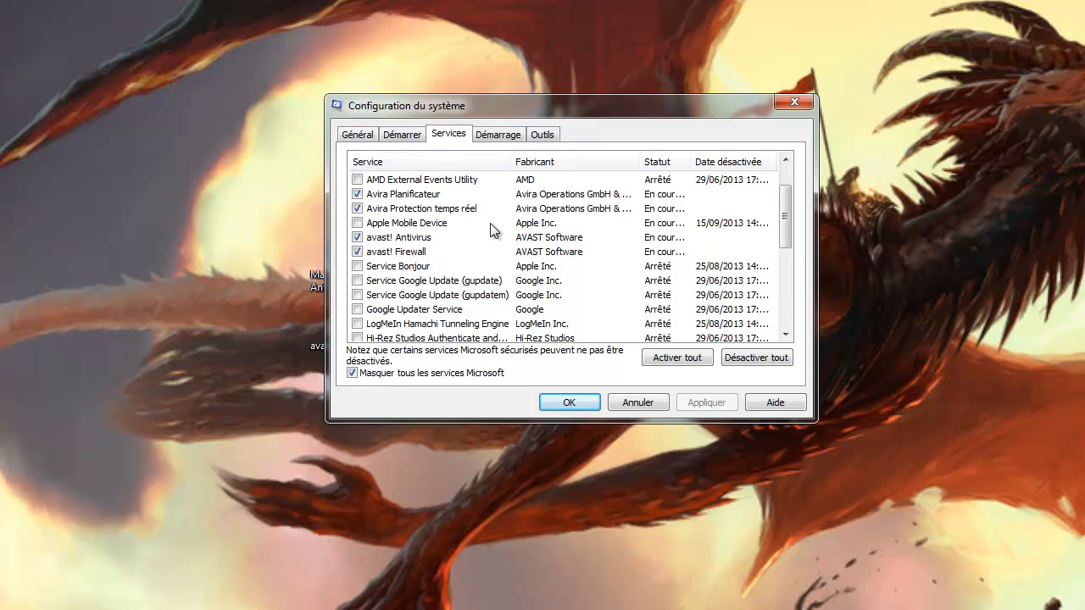
Review the programs that launch at Windows startup and close System Configuration with OK
click(496, 136)
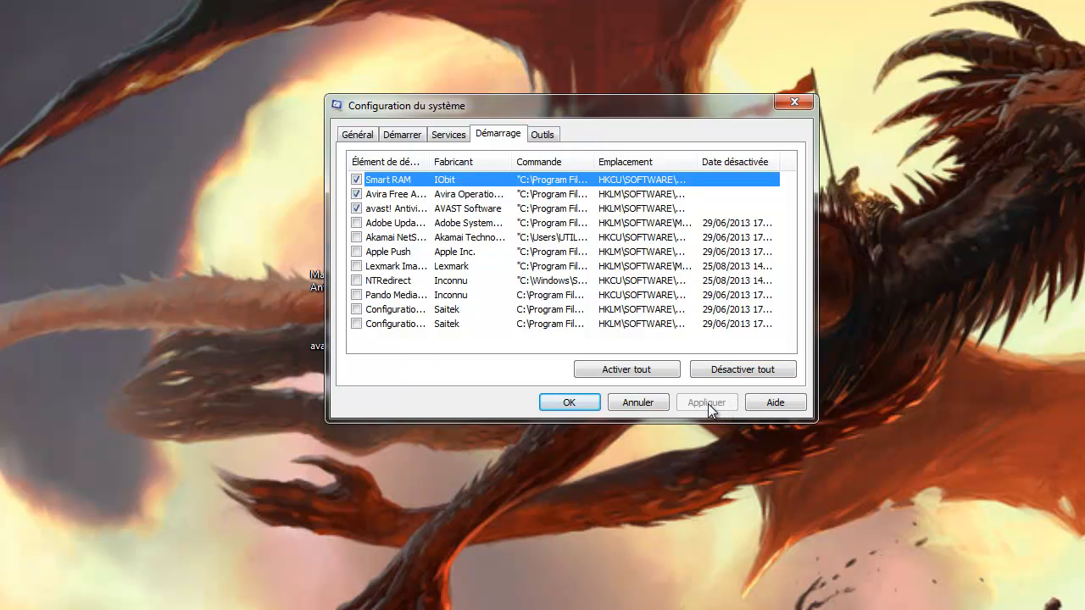
click(549, 403)
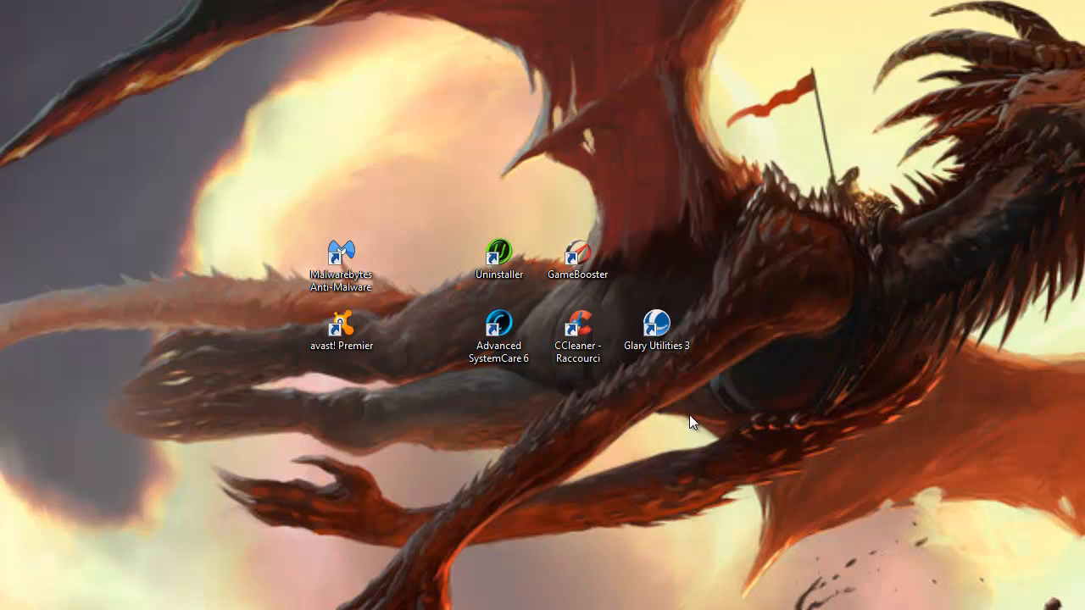